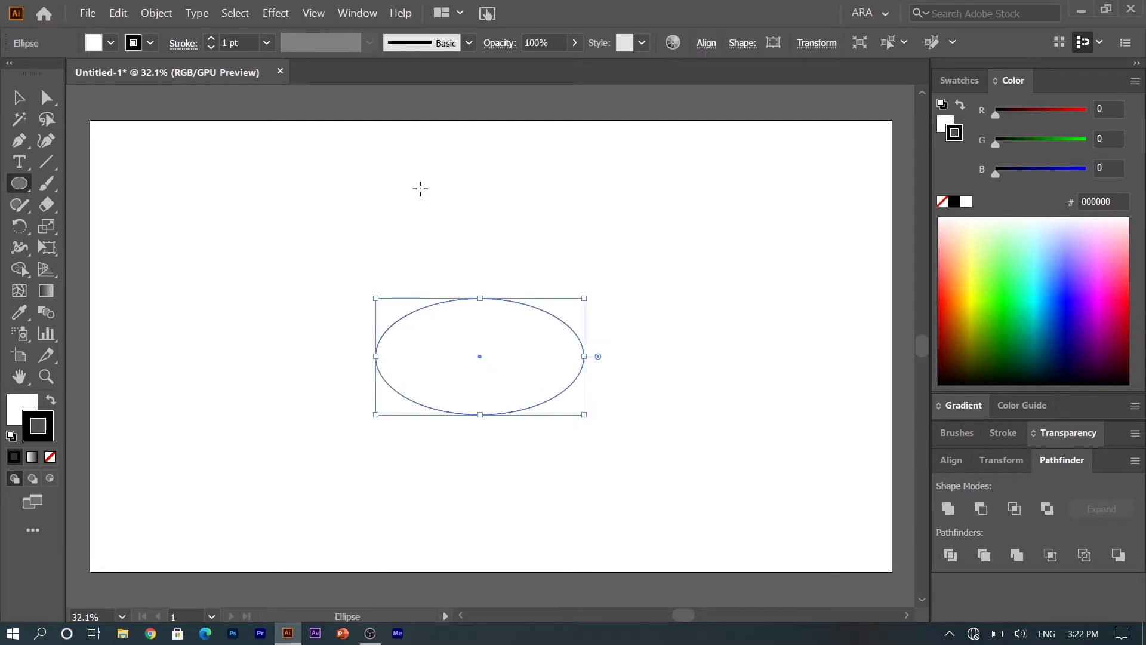
- Draw a tall ellipse about 390 by 530 px over the flat ellipse and a wide rectangle across the tall ellipse's lower part
left_click_drag(398, 194, 562, 414)
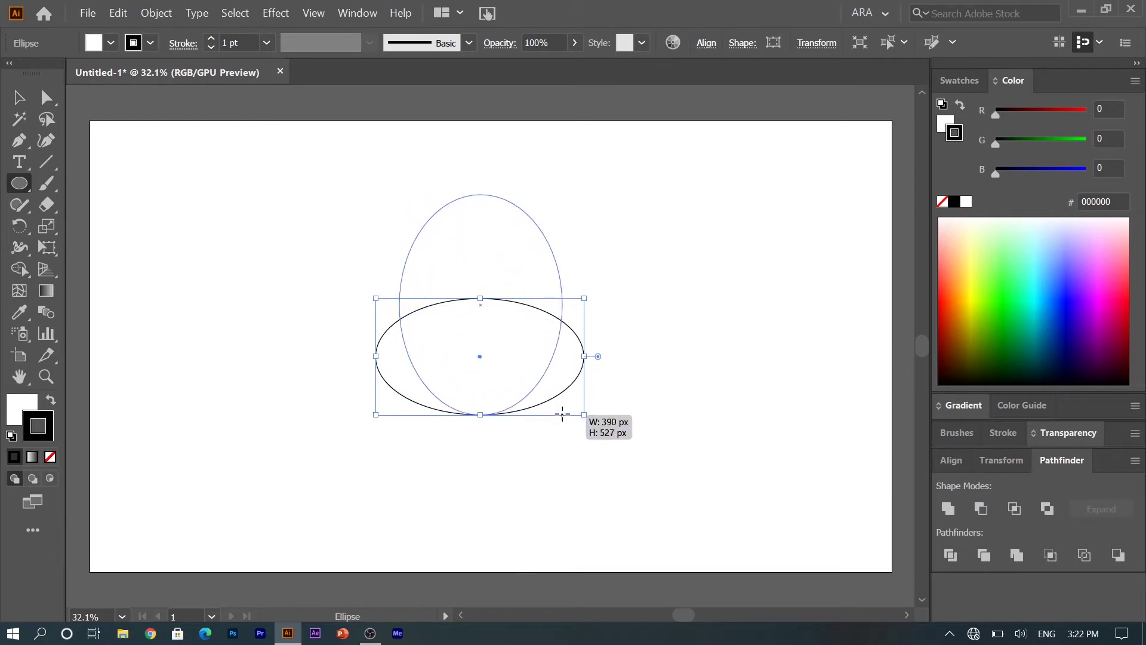
left_click_drag(562, 416, 562, 416)
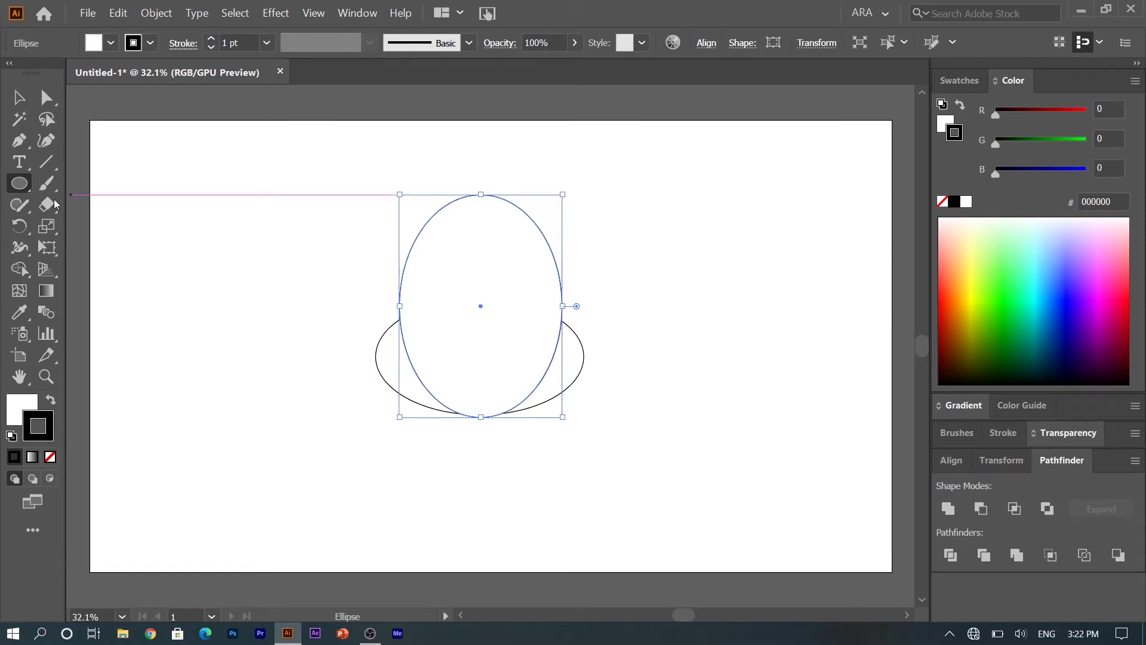
left_click(19, 183)
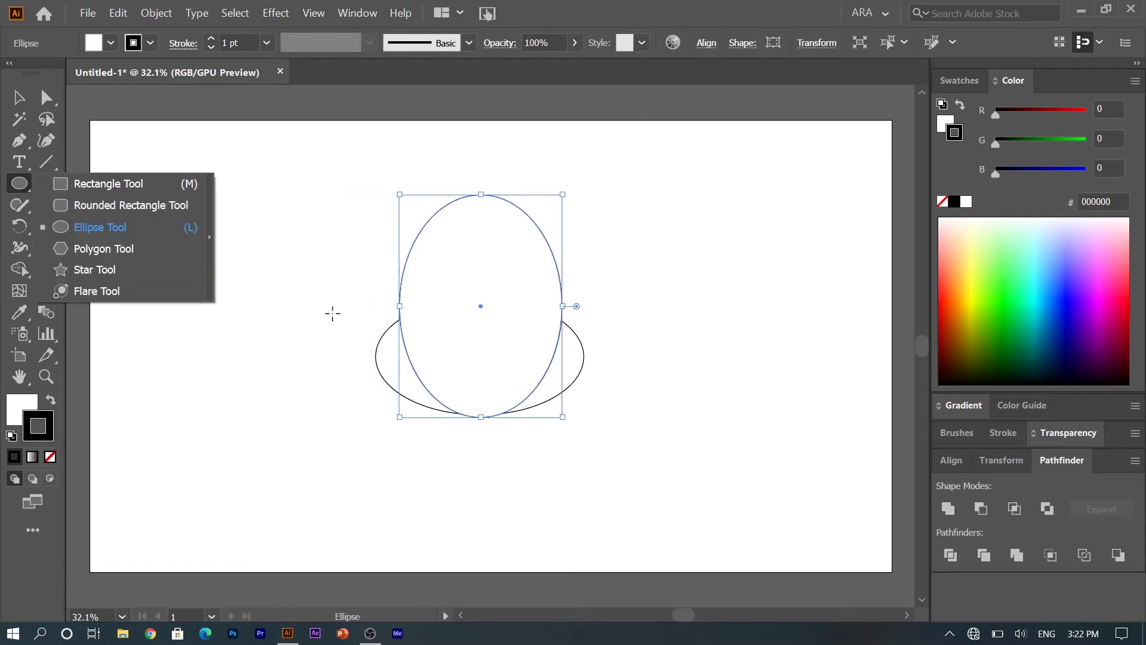
left_click(129, 182)
left_click_drag(293, 319, 630, 401)
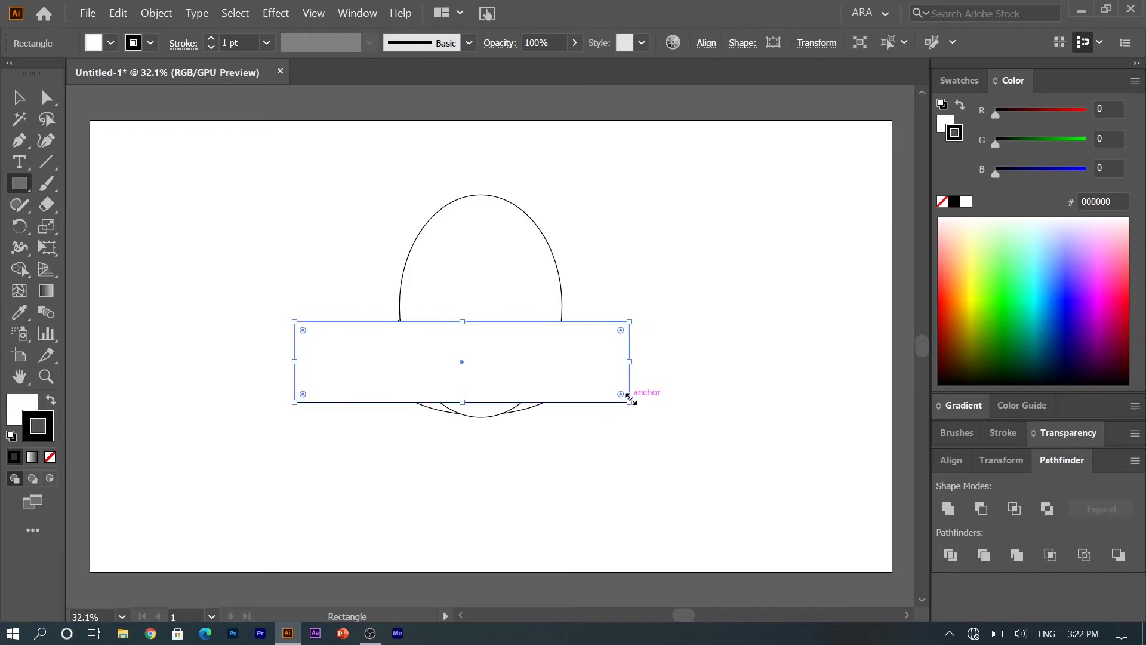
key("Up")
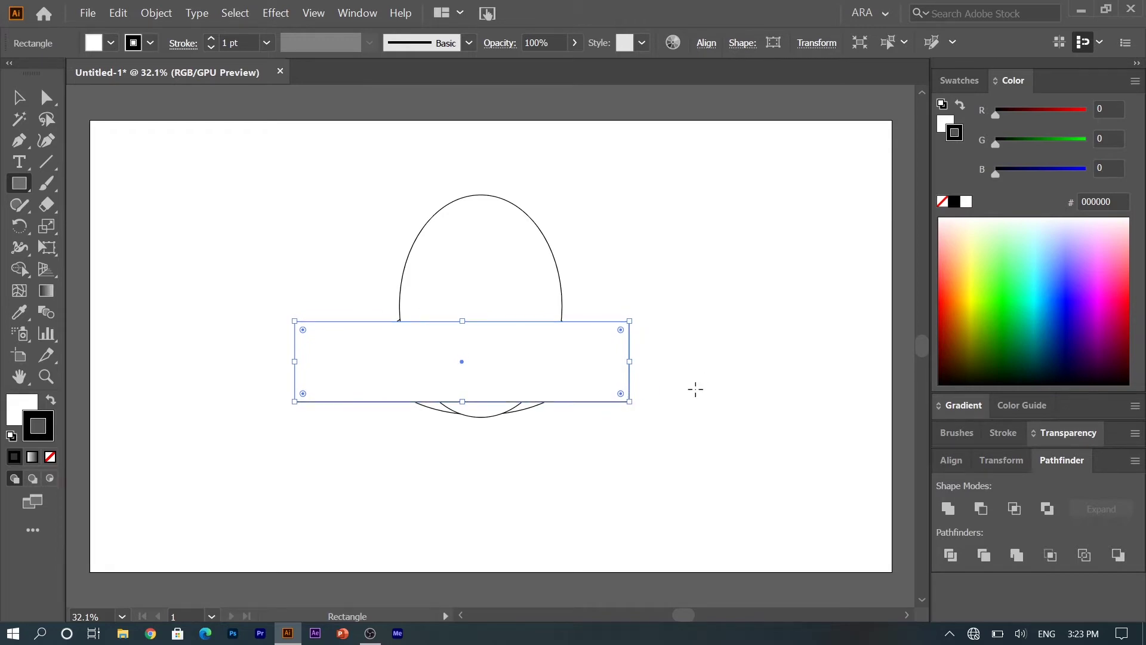
- Cut away the rectangle and the tall ellipse's lower part with the Shape Builder, leaving a flat-bottomed dome
key("v")
left_click(272, 363)
left_click_drag(333, 282, 359, 247)
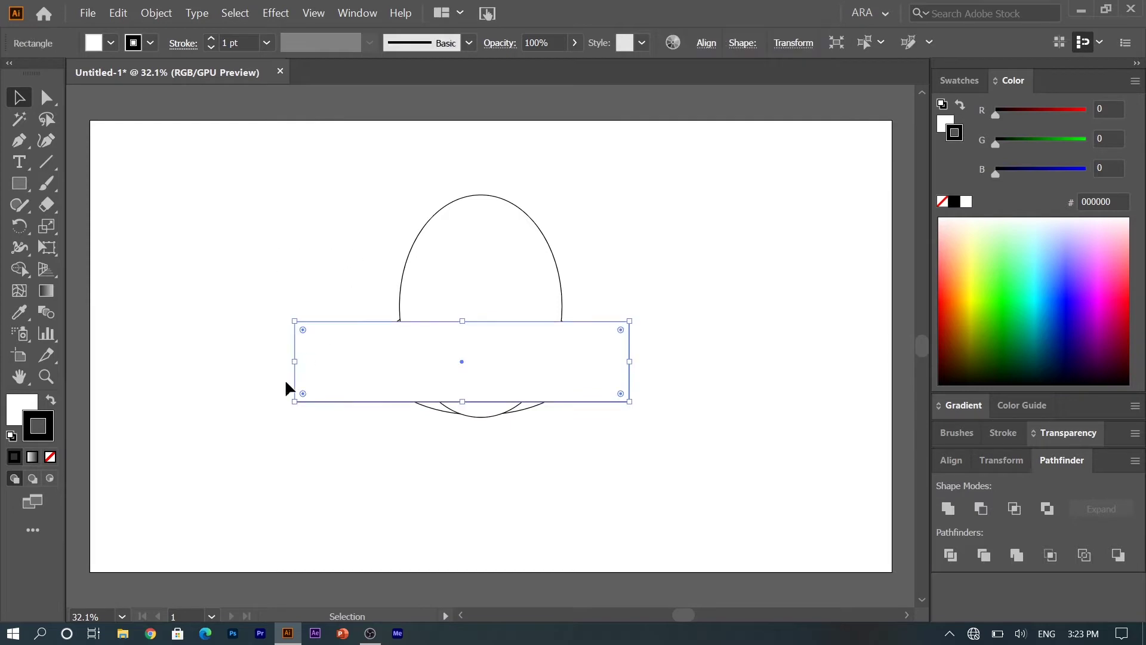
left_click(409, 246, "shift")
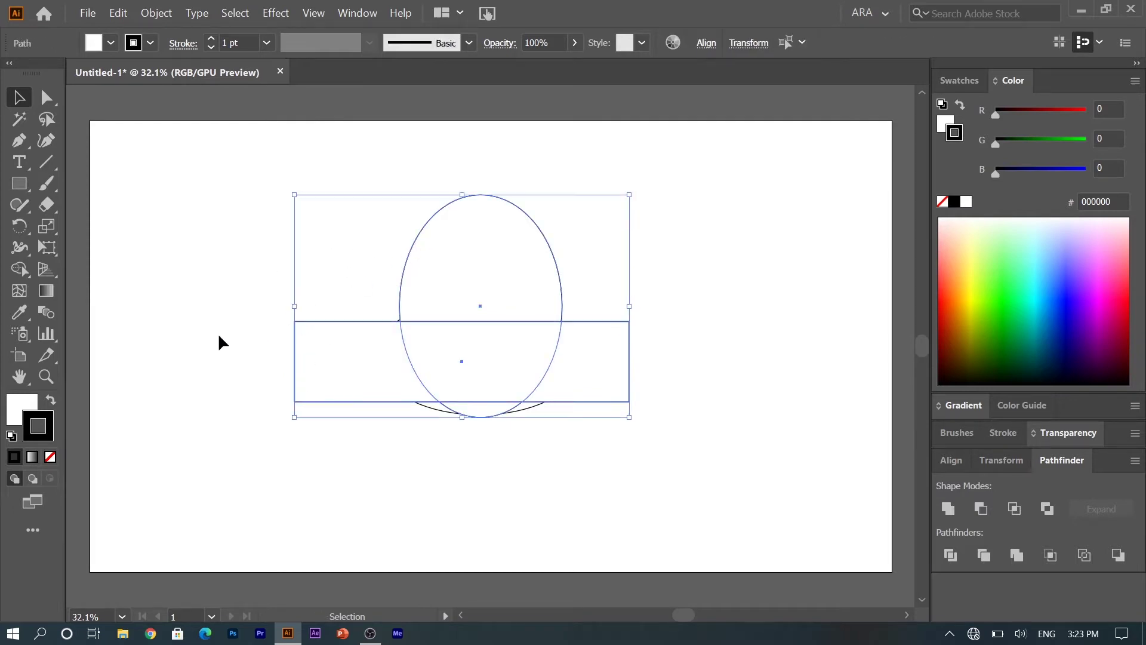
left_click(26, 272)
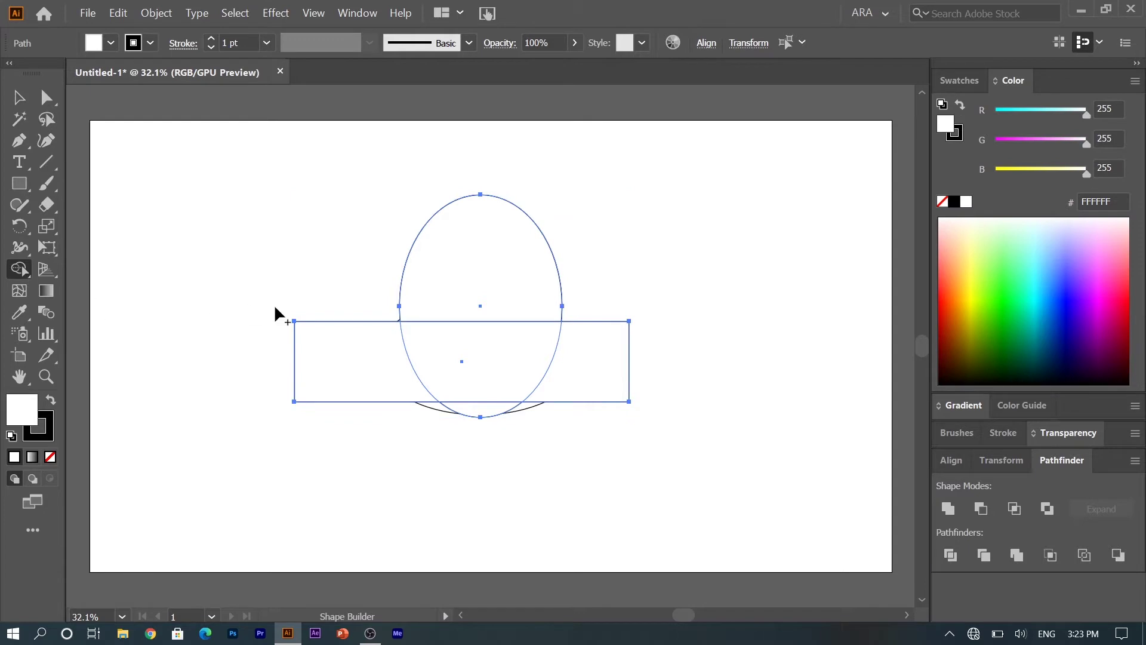
left_click(606, 376, "alt")
left_click(338, 327, "alt")
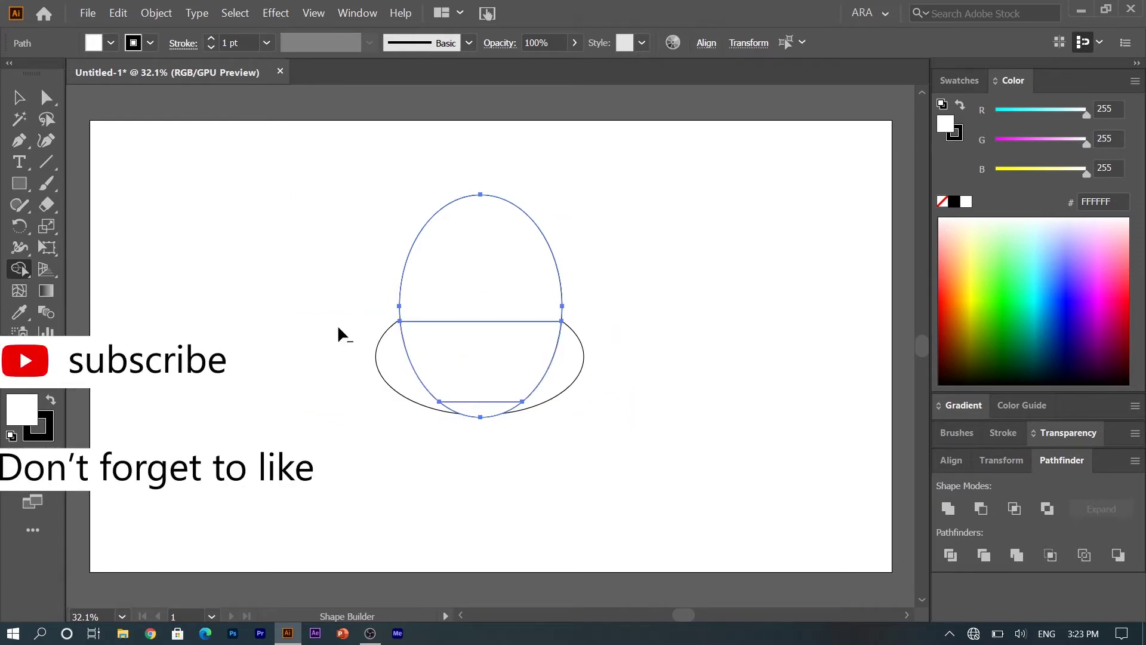
left_click(456, 344, "alt")
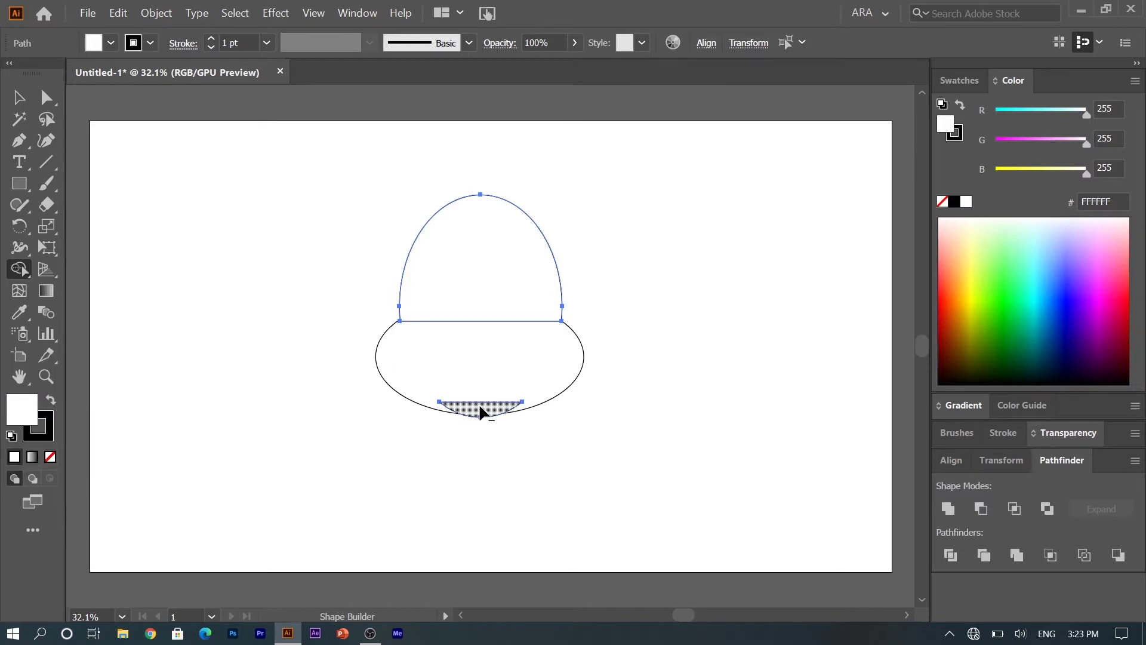
left_click(481, 411, "alt")
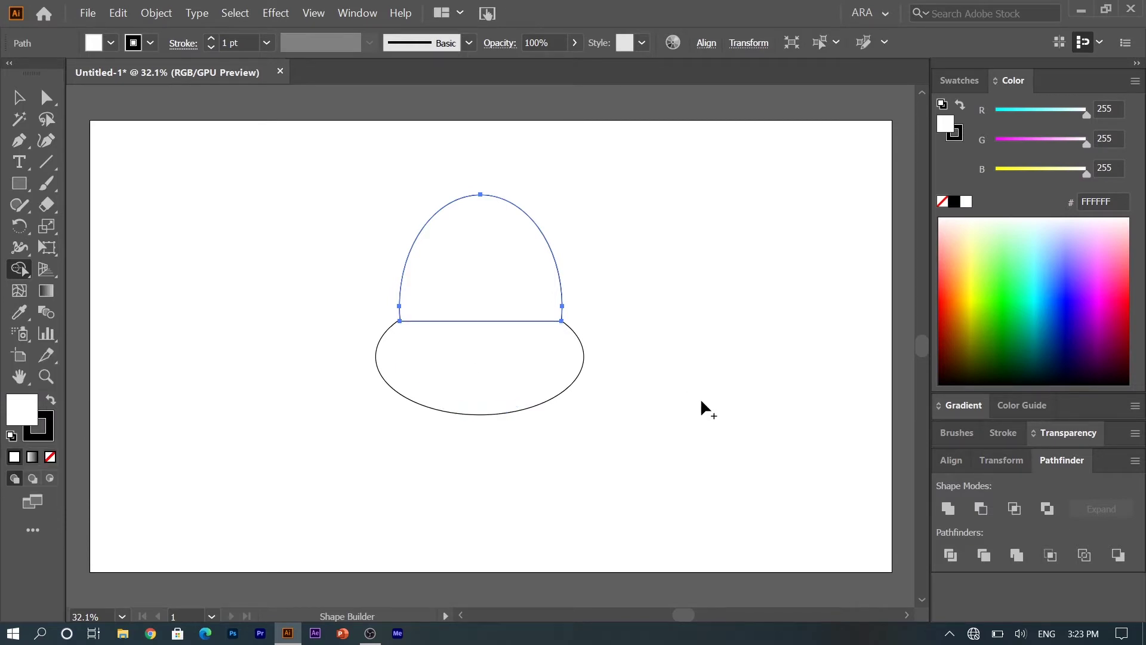
- Send the dome shape to the back, behind the flat ellipse
key("v")
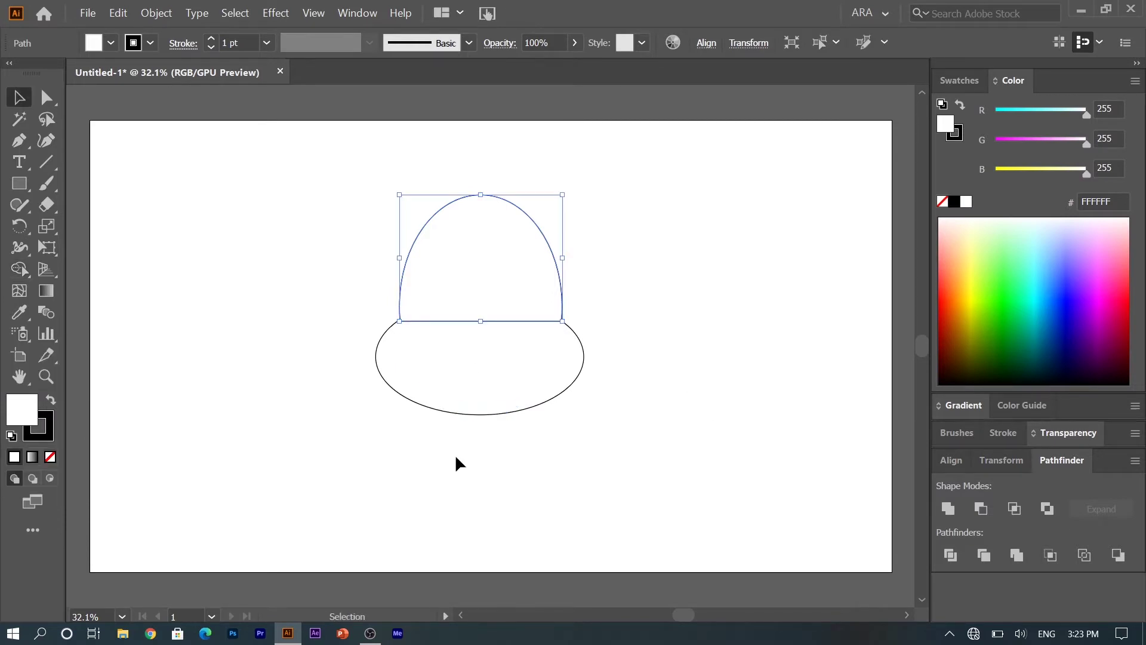
left_click(556, 388)
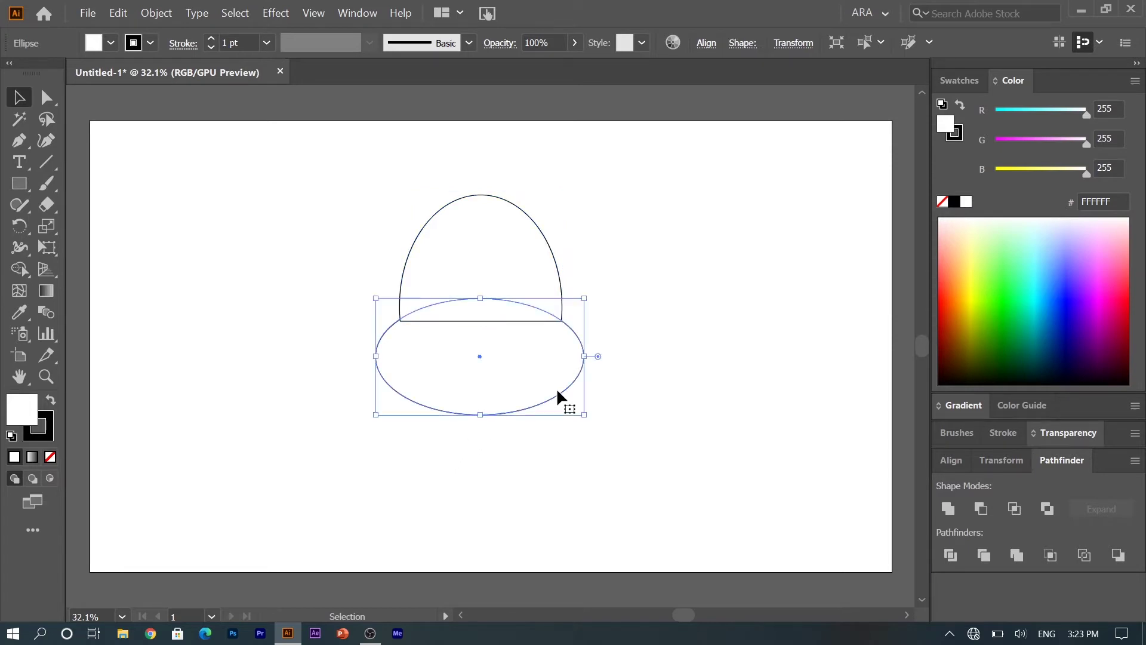
left_click(499, 234)
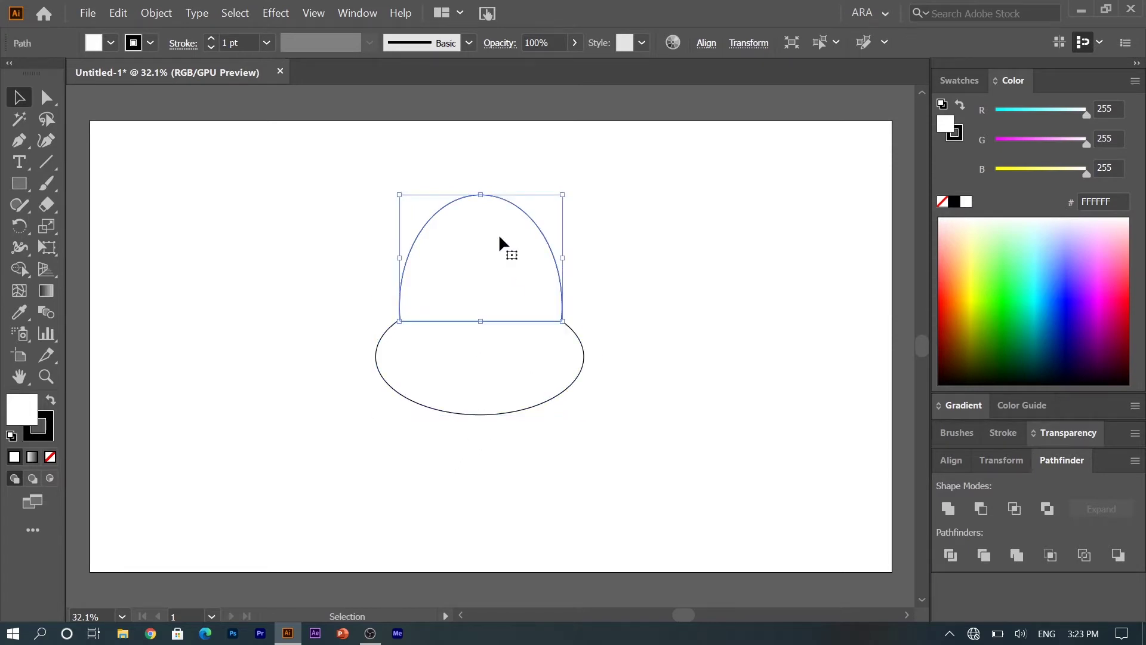
right_click(499, 234)
mouse_move(587, 455)
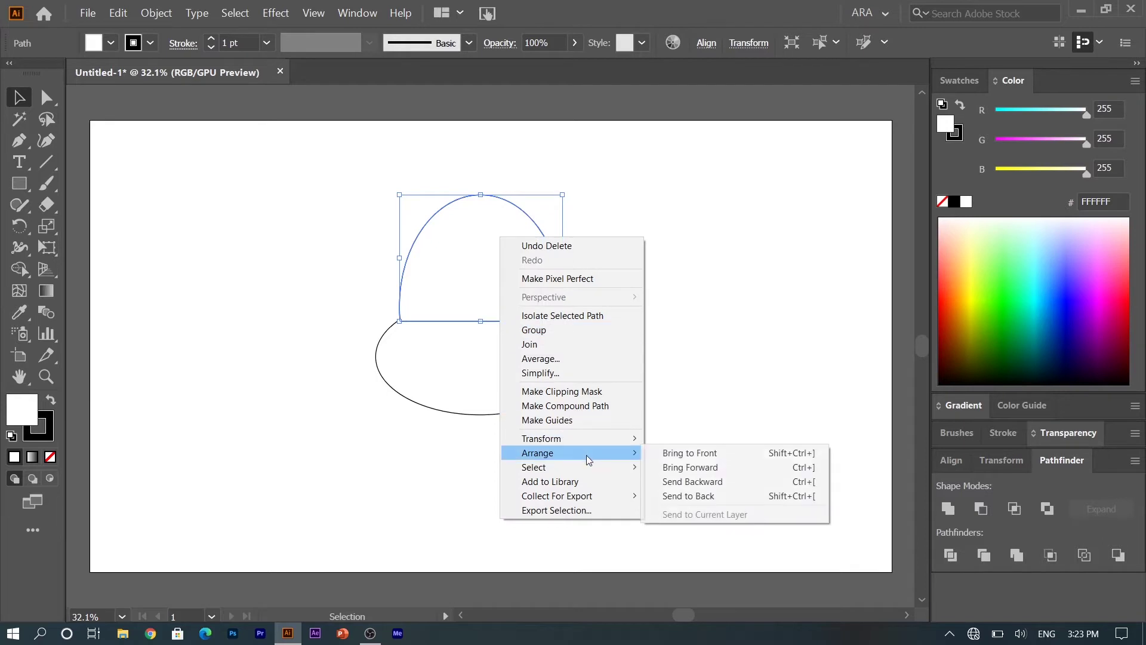
left_click(686, 496)
left_click(672, 351)
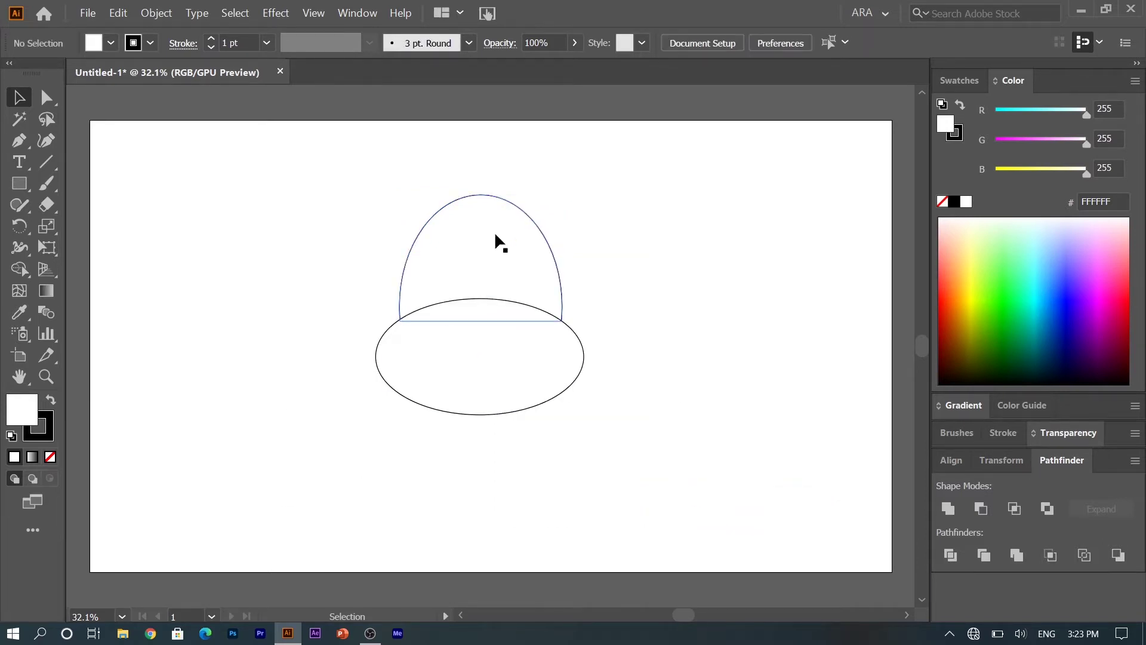
- Fill the flat ellipse with light pink FFCCCC
left_click(418, 343)
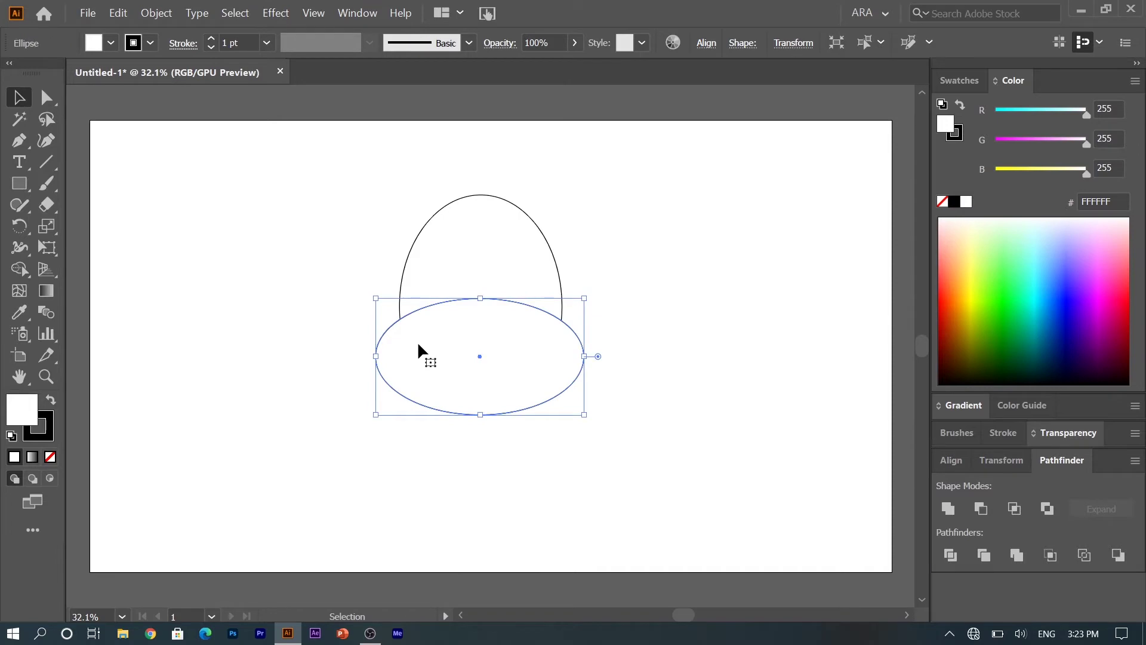
double_click(24, 414)
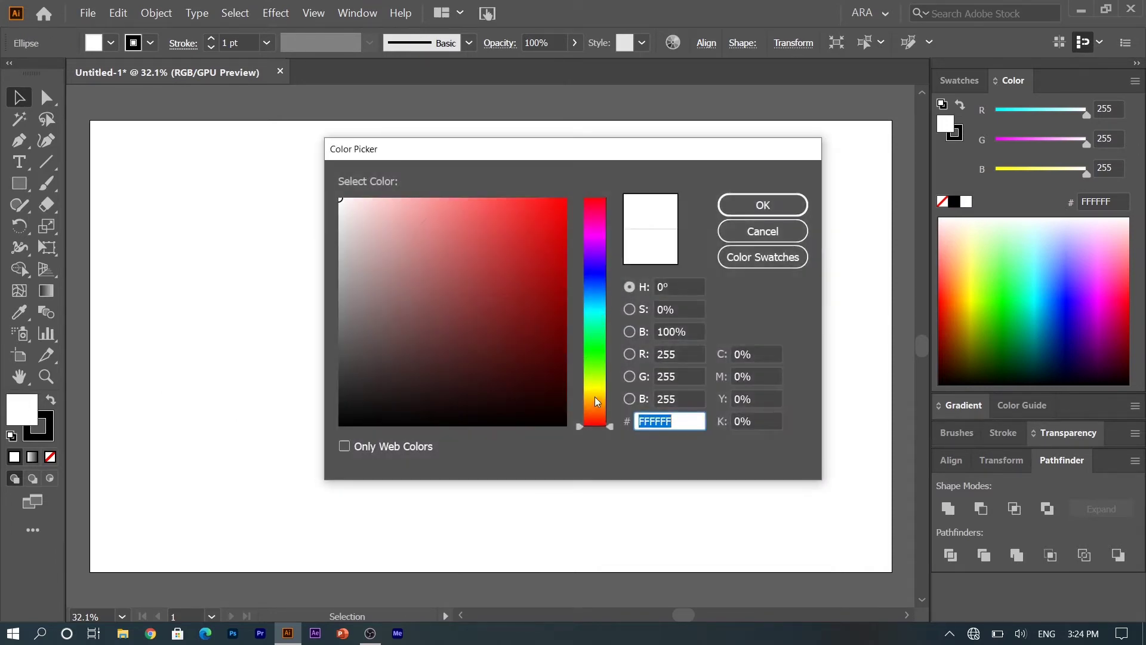
left_click_drag(582, 424, 587, 235)
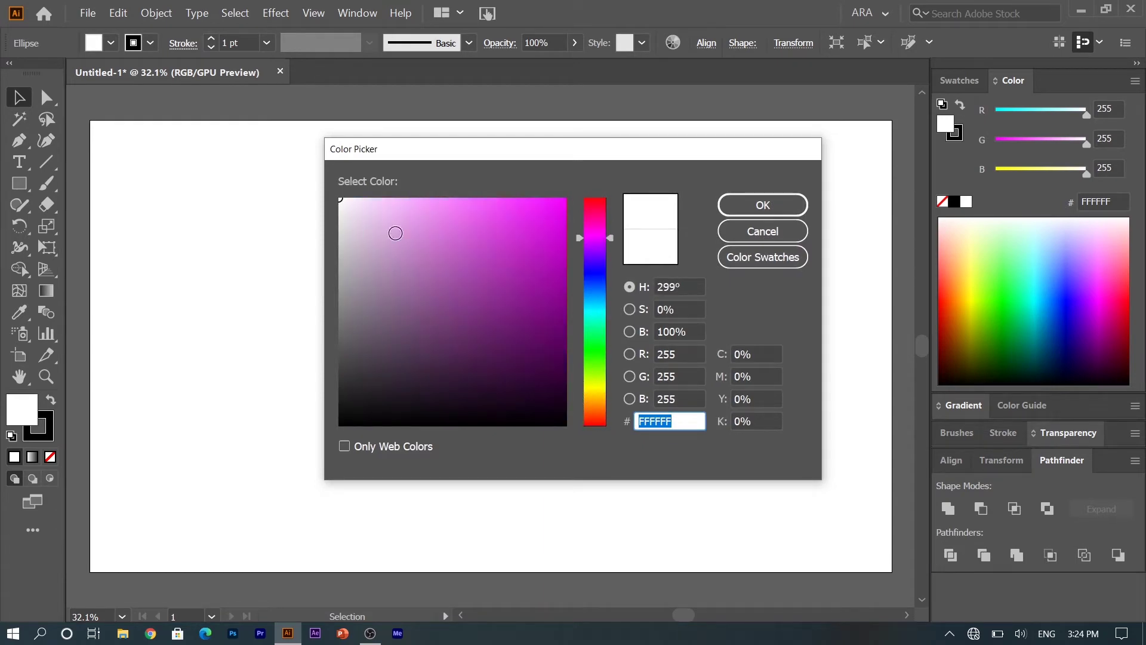
left_click_drag(582, 243, 583, 219)
mouse_move(371, 225)
left_mouse_down()
mouse_move(394, 213)
mouse_move(383, 214)
left_mouse_up()
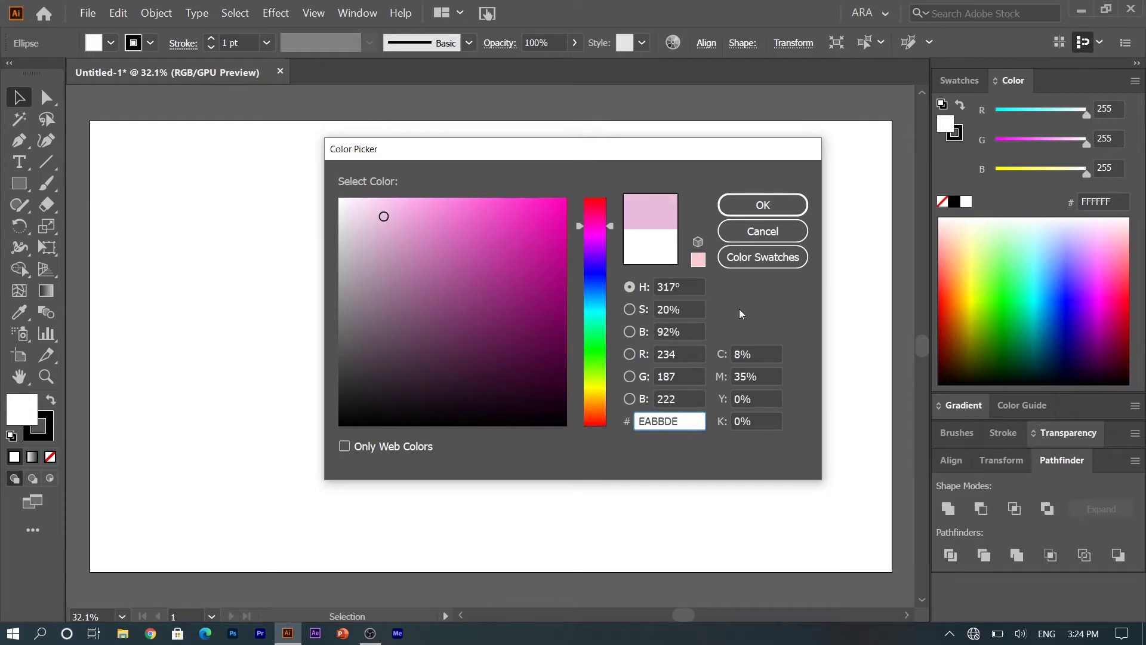
left_click(698, 262)
left_click(758, 210)
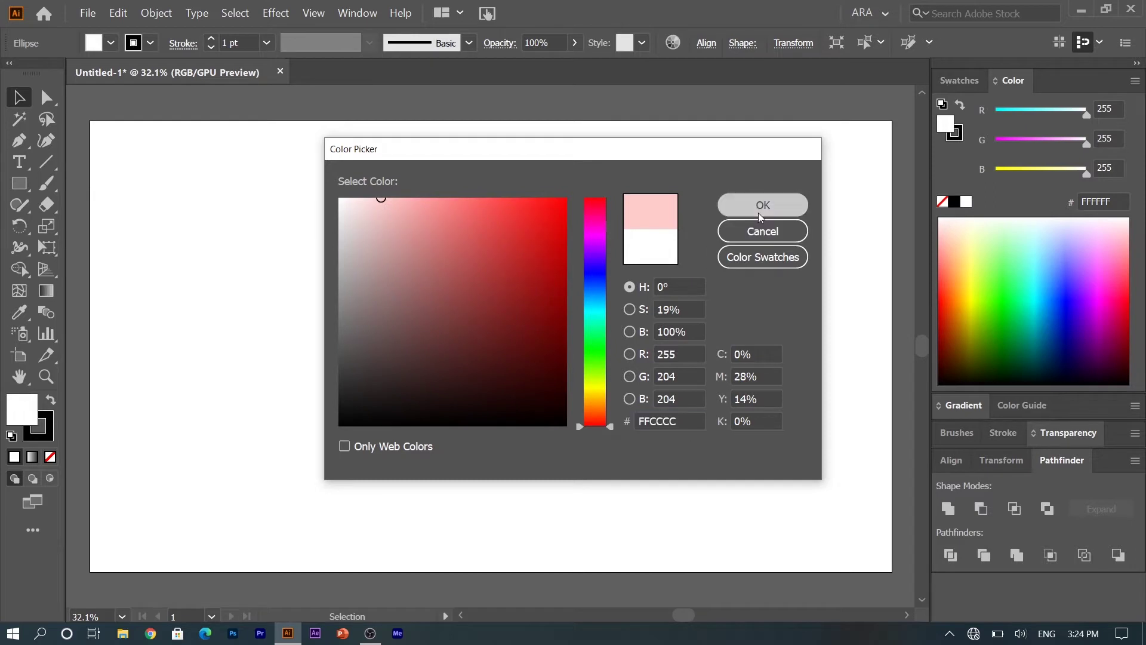
left_click(669, 324)
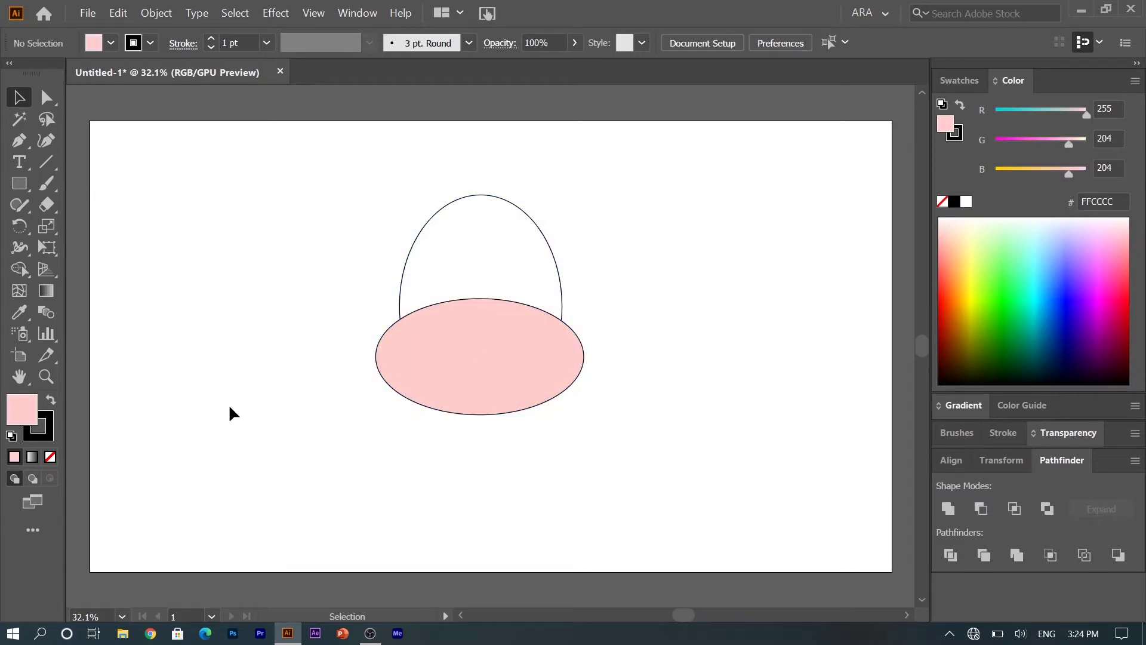
- Draw a small circle on the pink ellipse's upper edge, just inside the dome's left end
left_click(19, 183)
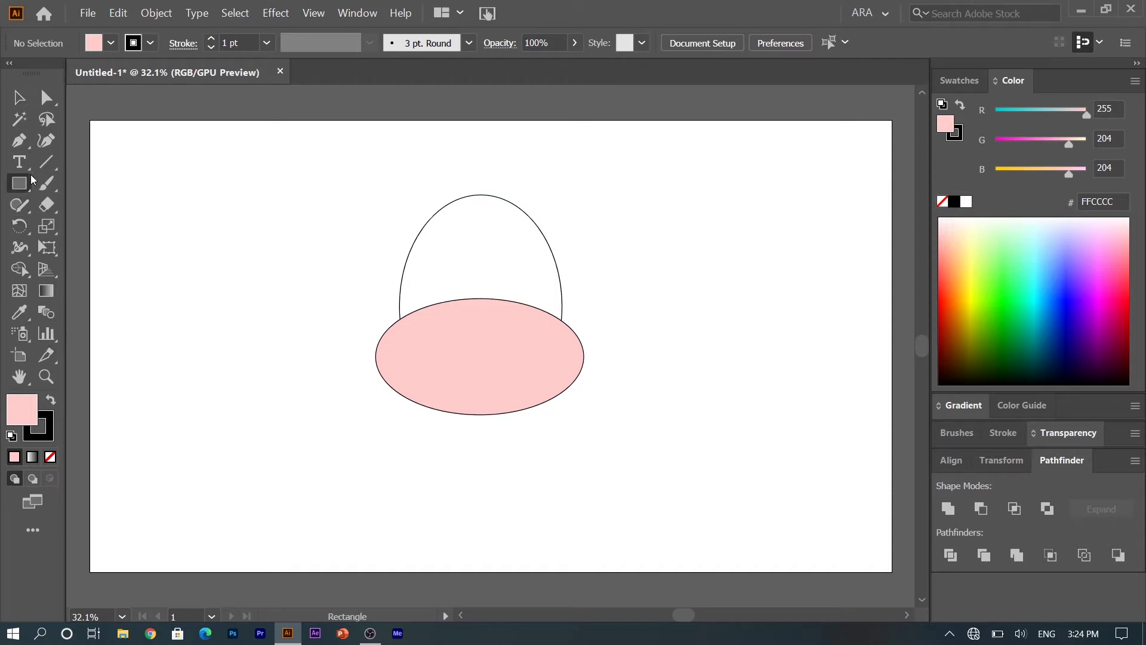
left_click(79, 228)
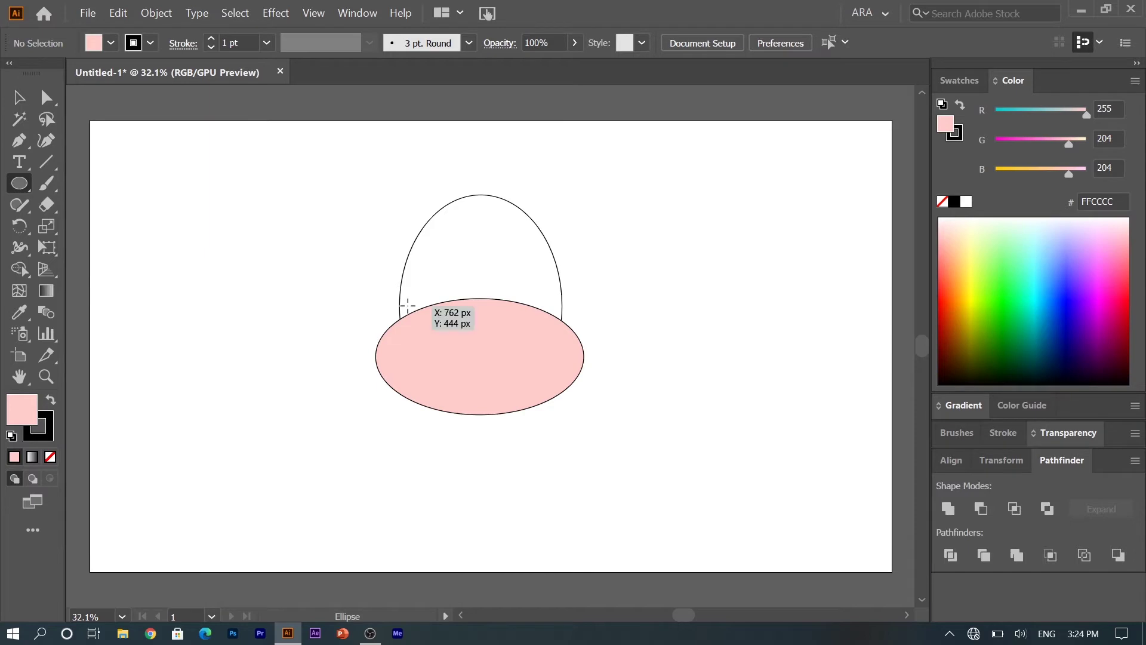
left_click_drag(417, 315, 428, 320)
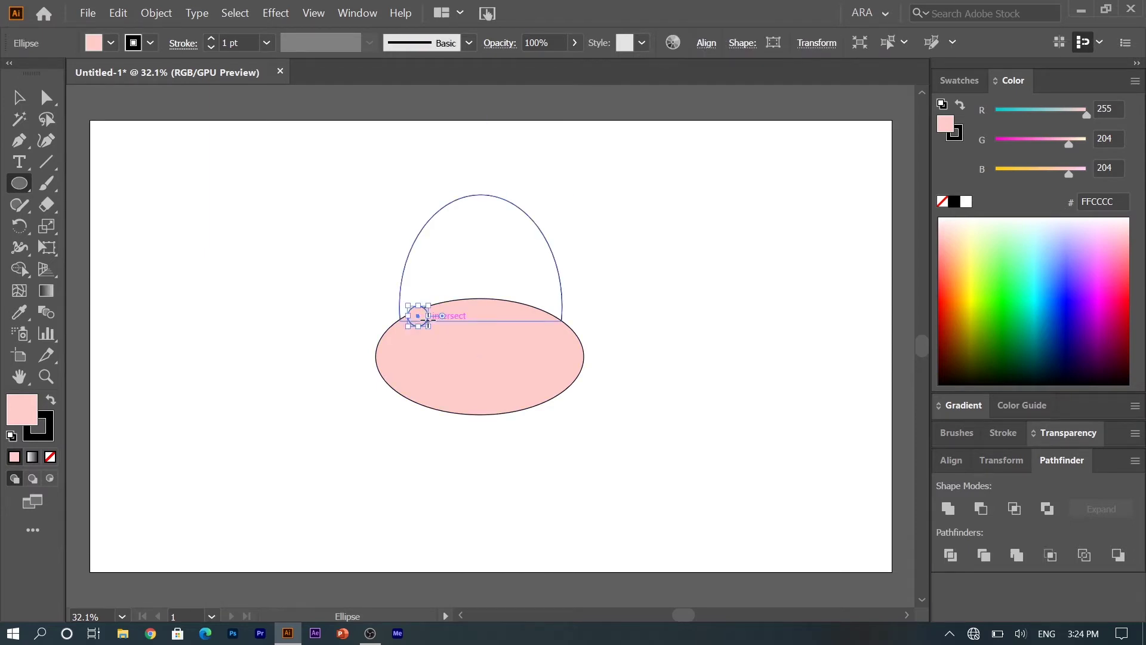
key("v")
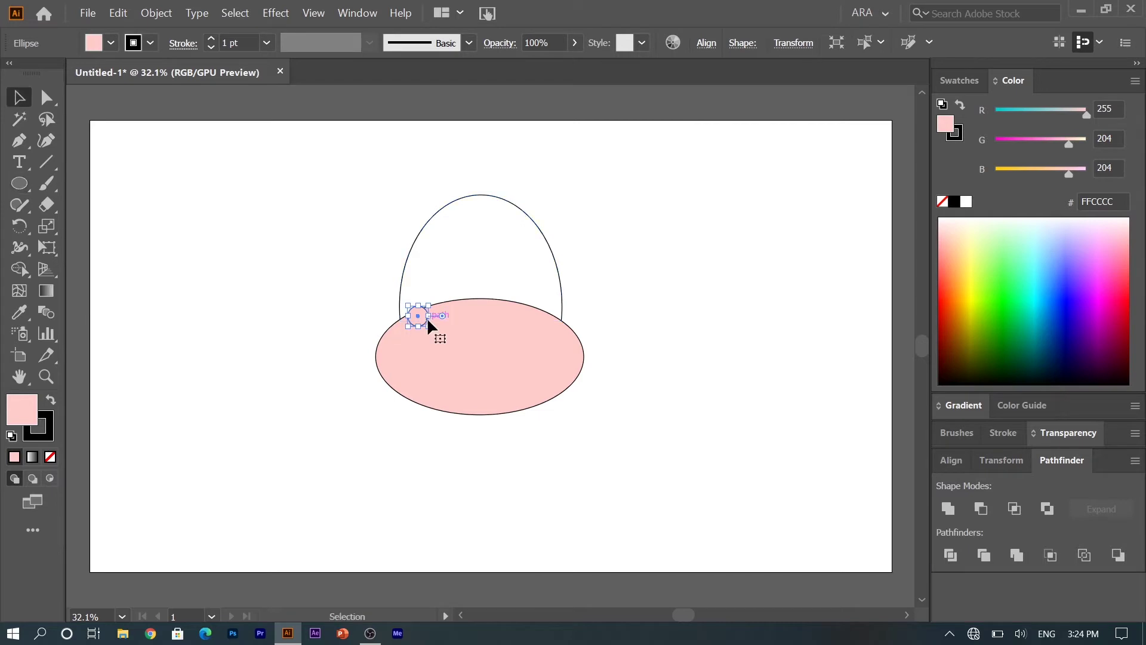
- Copy the small circle, paste it in place and shrink the copy about its center to roughly half size
left_click(118, 17)
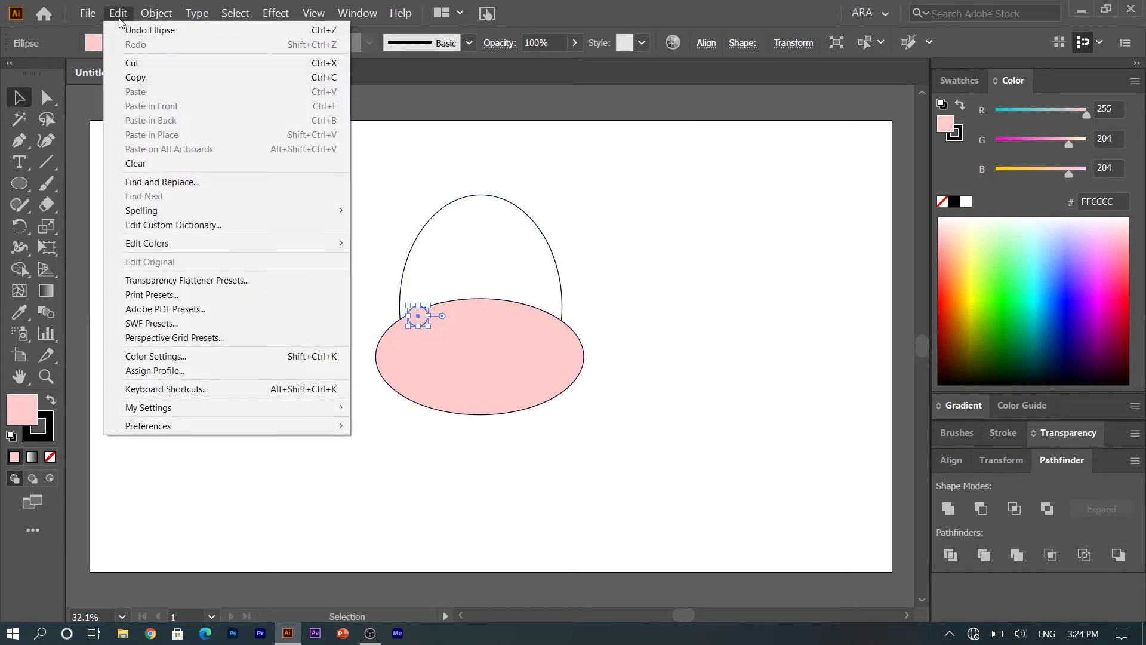
left_click(152, 77)
left_click(118, 13)
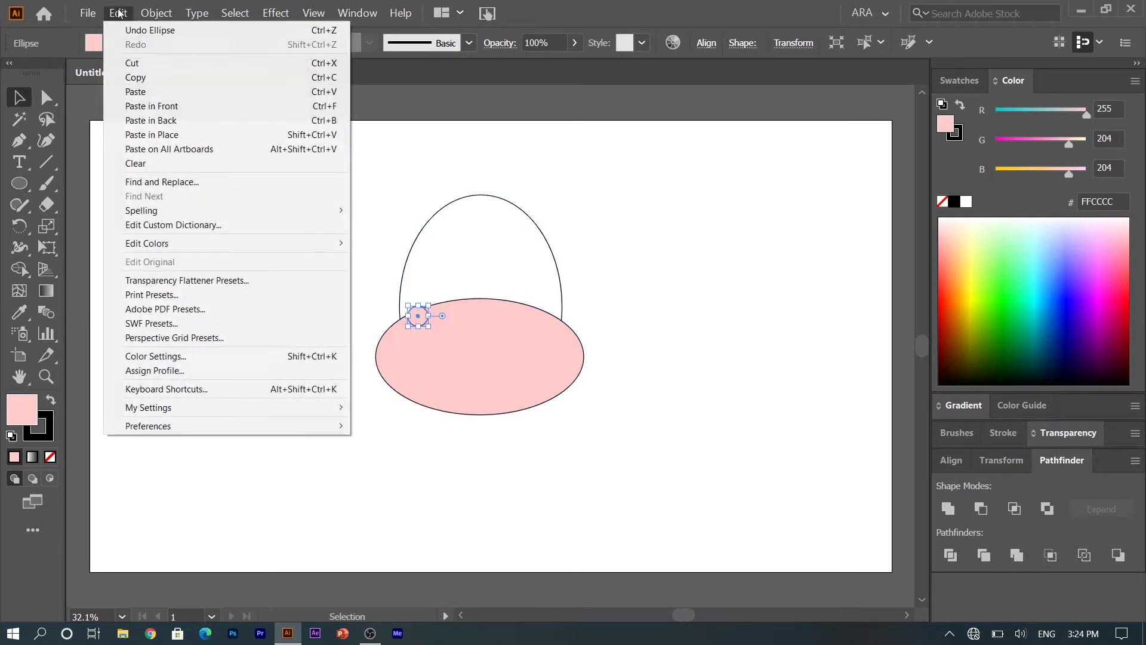
left_click(152, 135)
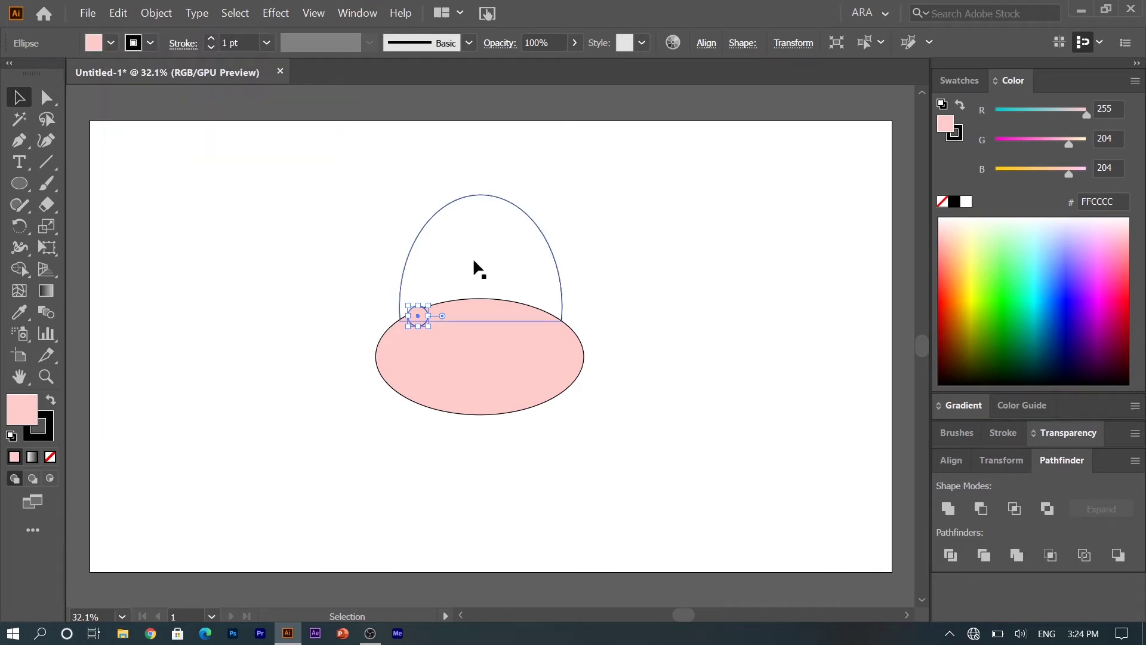
left_click_drag(417, 325, 418, 317)
left_click(327, 379)
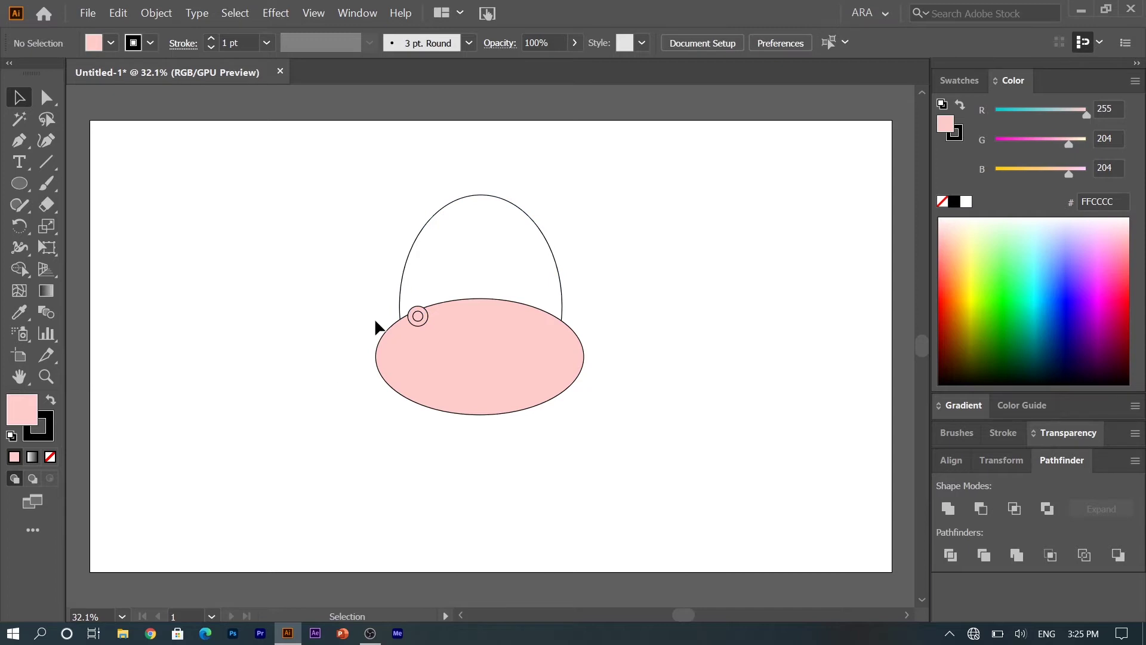
- Give the inner circle a black fill and no stroke
left_click(419, 317)
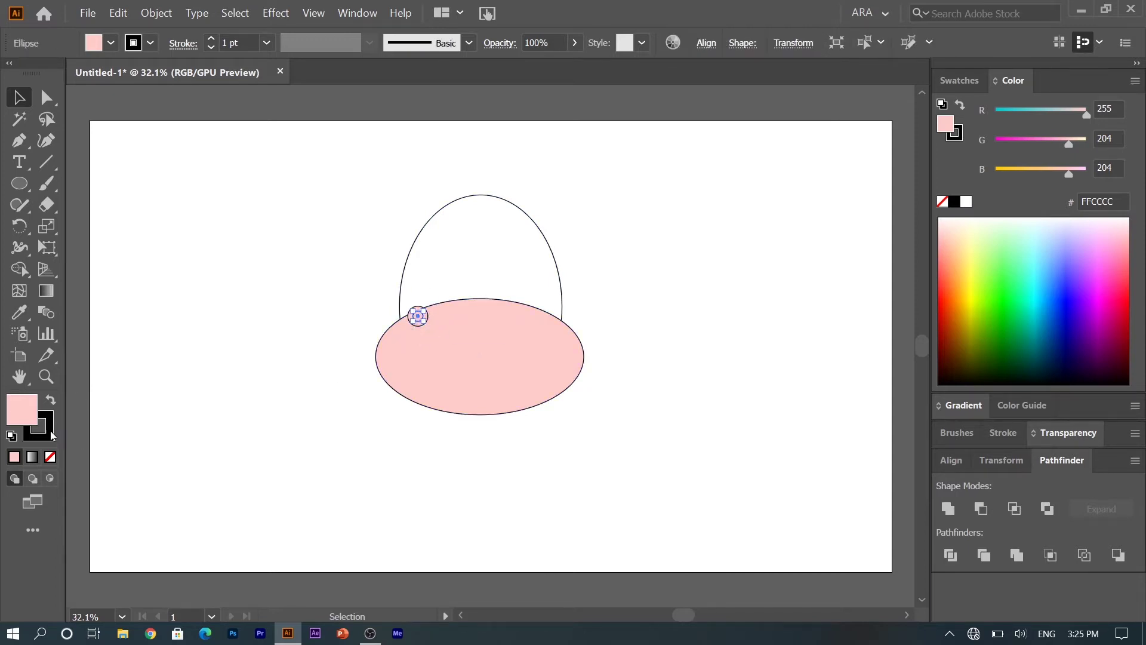
left_click(51, 400)
left_click(52, 431)
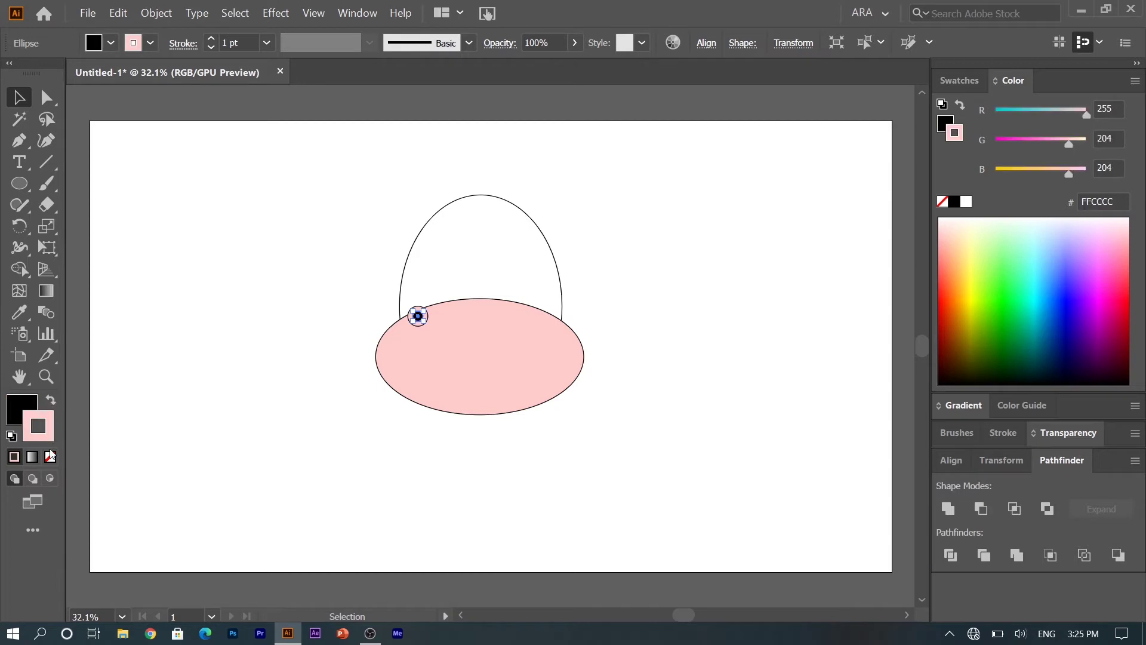
left_click(50, 456)
left_click(239, 377)
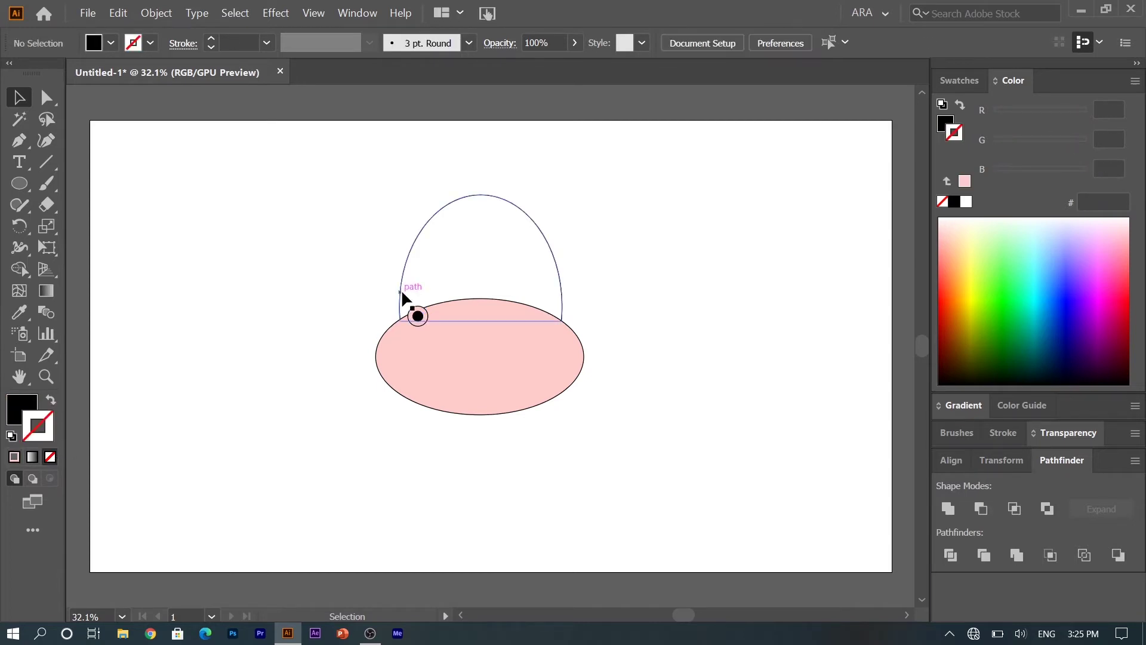
- Duplicate the two concentric circles horizontally to the dome's right end on the pink ellipse's upper edge
left_click(423, 320)
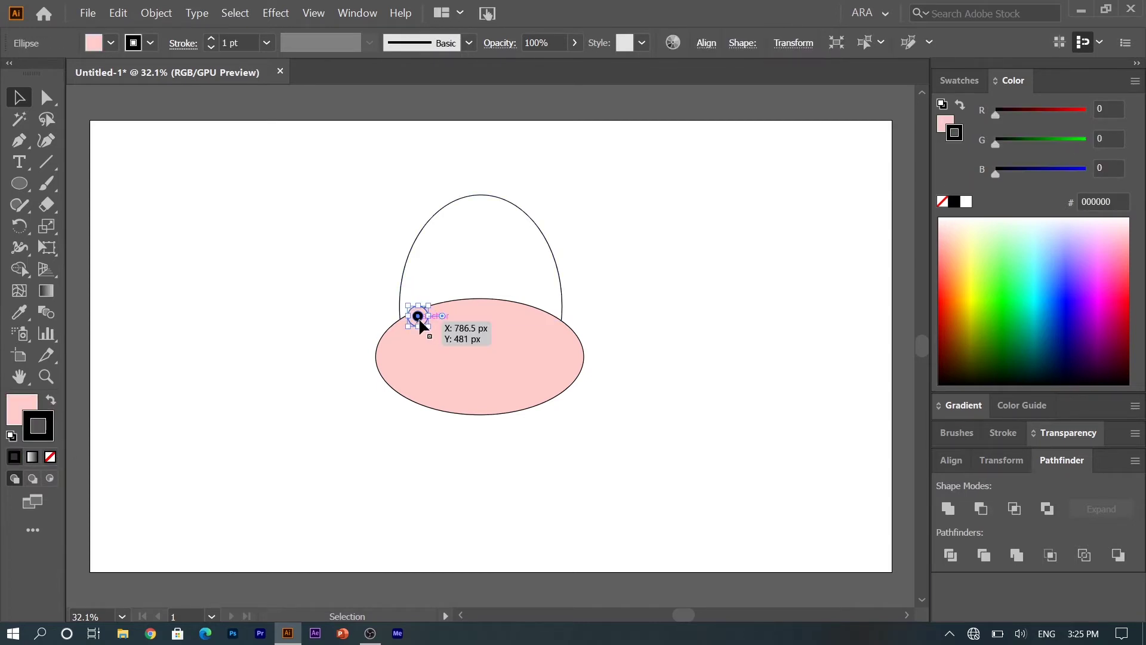
left_click_drag(422, 325, 540, 324)
left_click(636, 306)
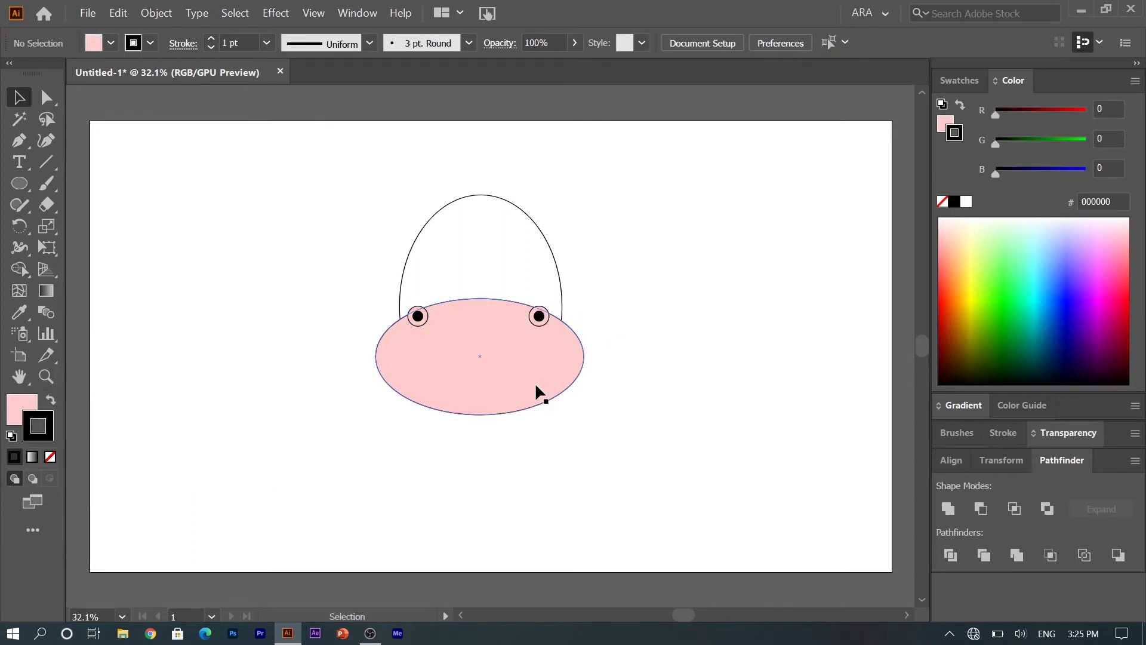
- Draw a small circle as an eye inside the dome, above the pink ellipse, and duplicate it toward the dome's right half
left_click(28, 184)
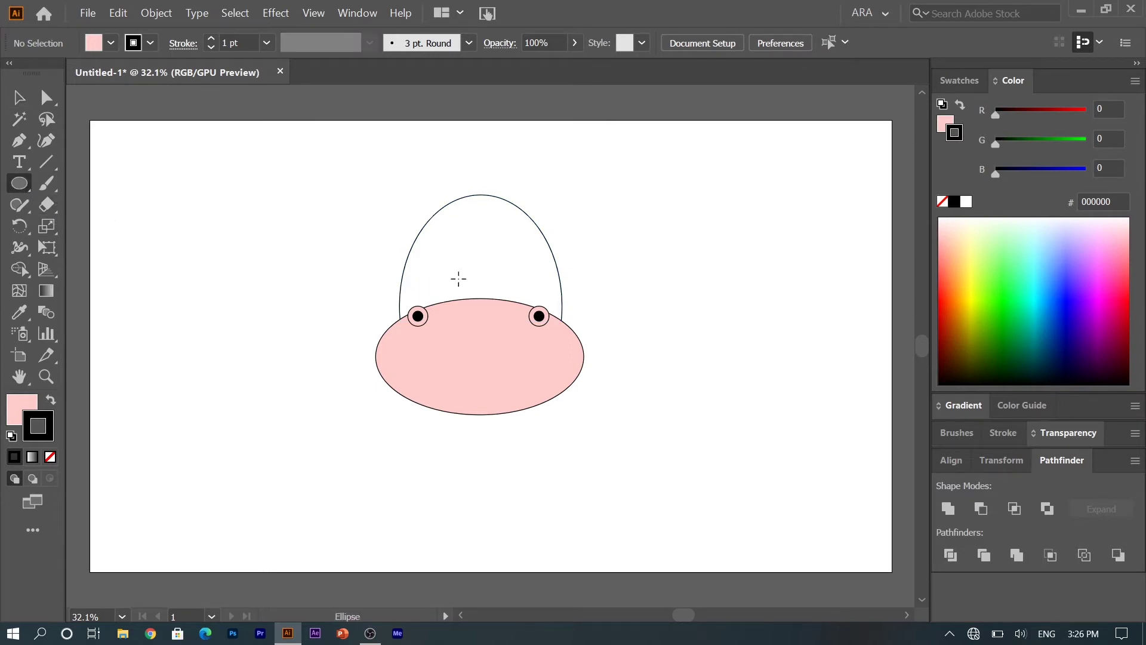
left_click_drag(433, 260, 452, 280)
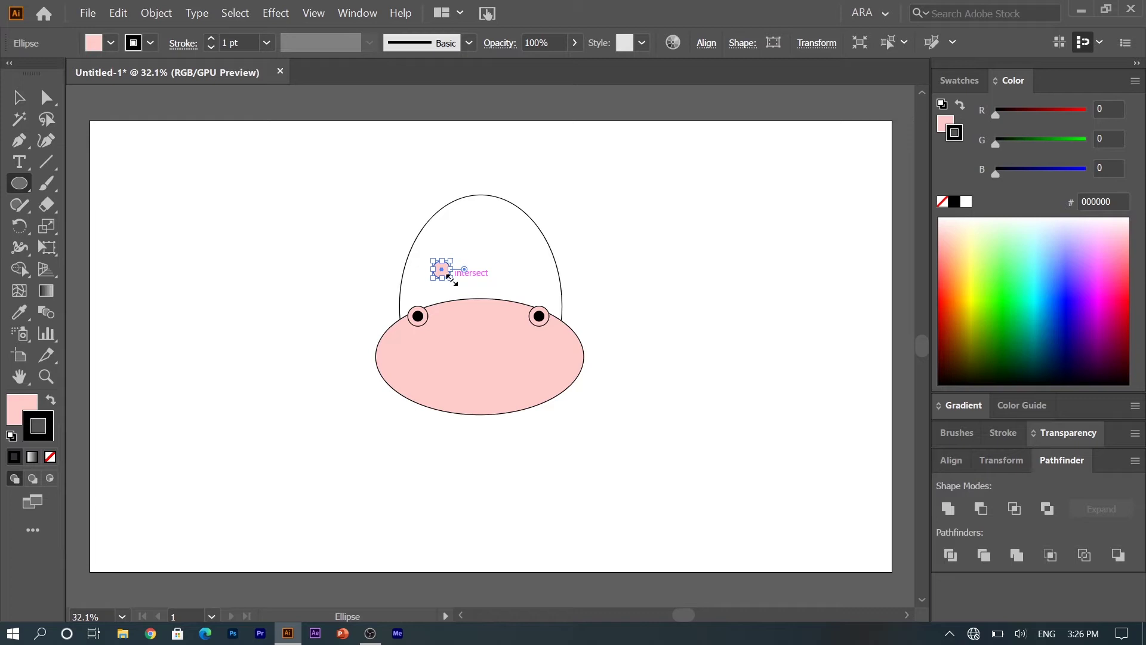
key("v")
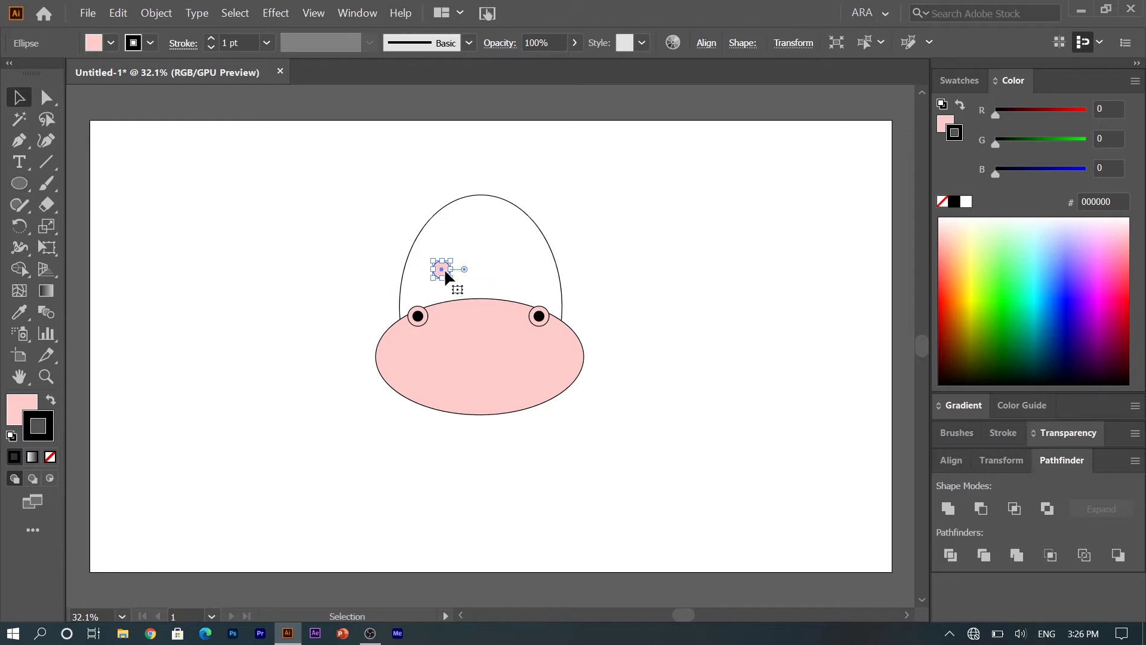
left_click_drag(450, 275, 517, 273)
- Fill both eye circles with black (000000)
left_click(444, 271, "shift")
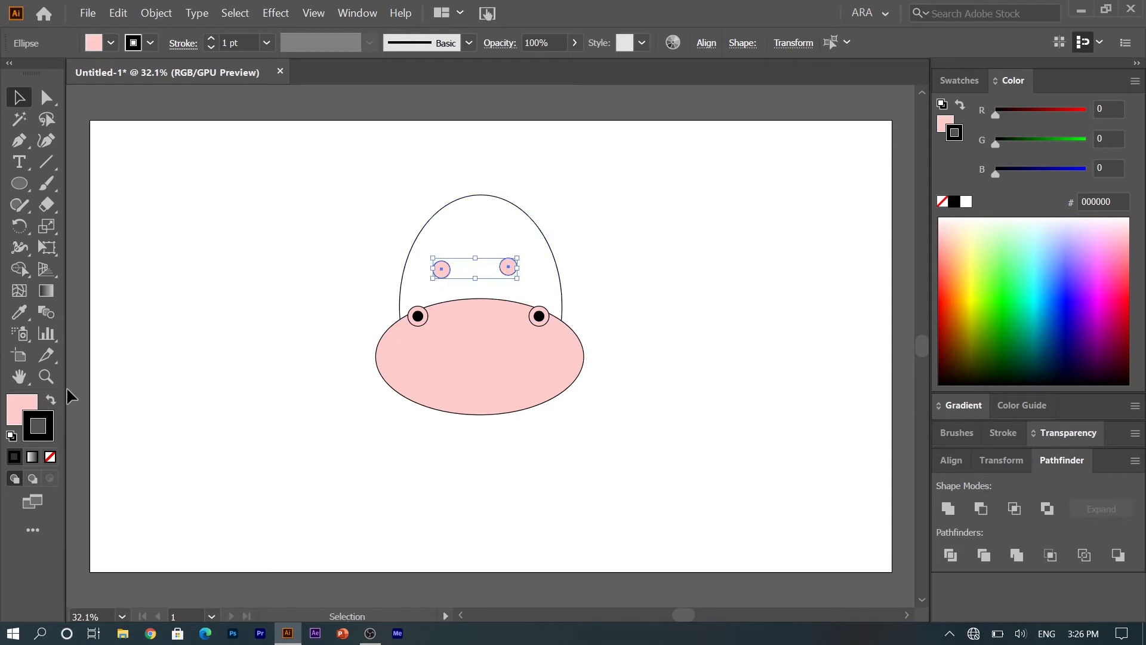
double_click(17, 416)
left_click(406, 346)
mouse_move(406, 346)
left_mouse_down()
mouse_move(565, 412)
mouse_move(579, 441)
left_mouse_up()
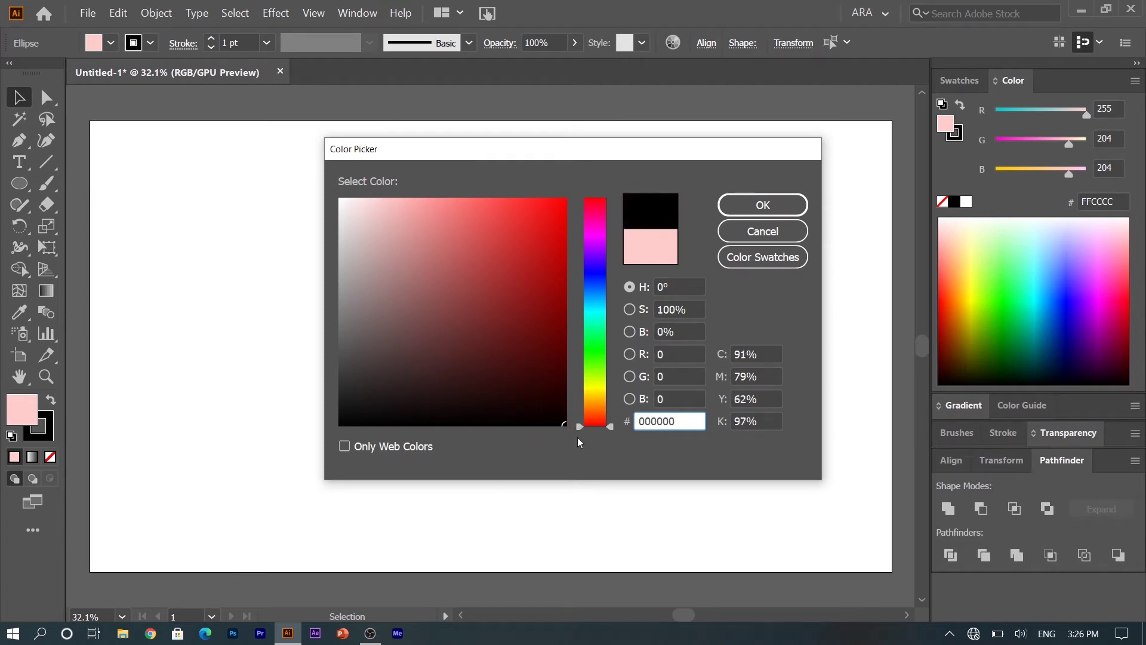
left_click(757, 210)
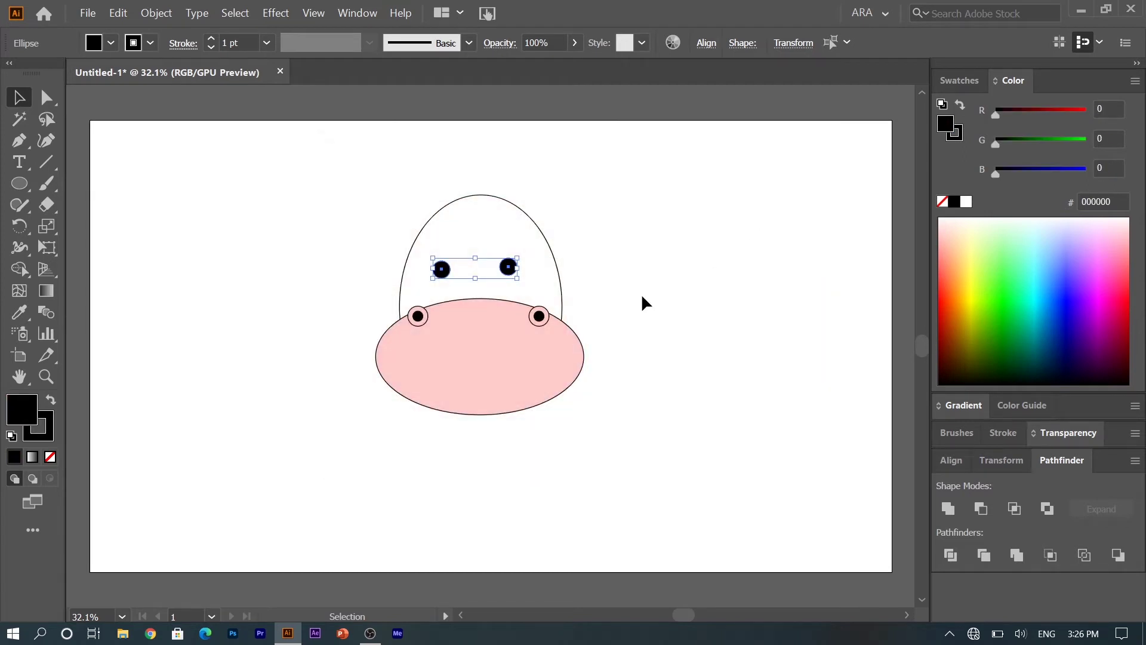
left_click(642, 296)
- Nudge the left eye slightly up and to the right to level it with the other eye
left_click_drag(441, 269, 511, 268)
key("Up")
key("Up")
key("Up")
key("Right")
key("Right")
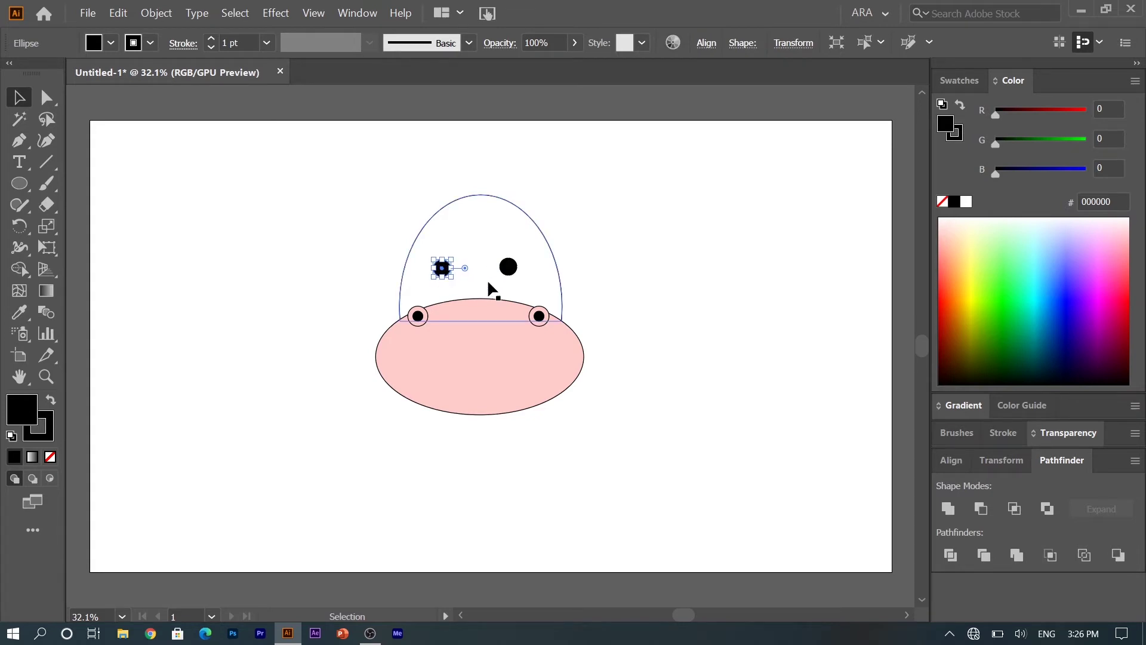
key("Up")
left_click(643, 245)
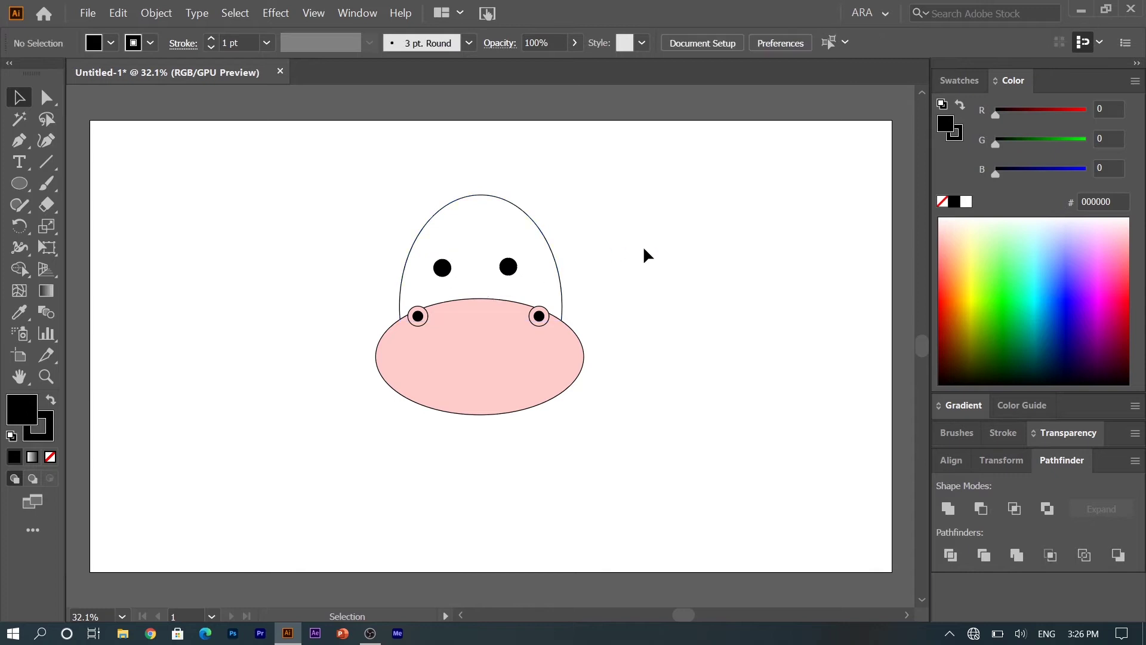
- Shift the right eye a little farther right so the eyes are spaced evenly within the dome
left_click(506, 268)
key("Right")
key("Right")
key("Right")
key("Right")
key("Right")
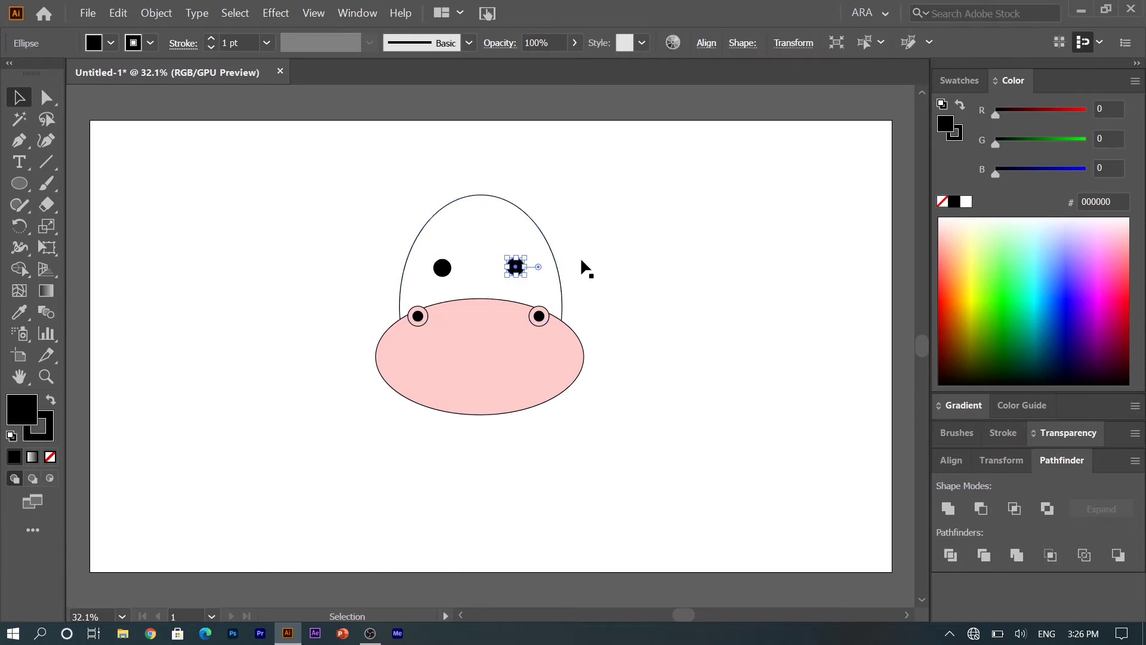
left_click(634, 288)
left_click(445, 272)
left_click(663, 298)
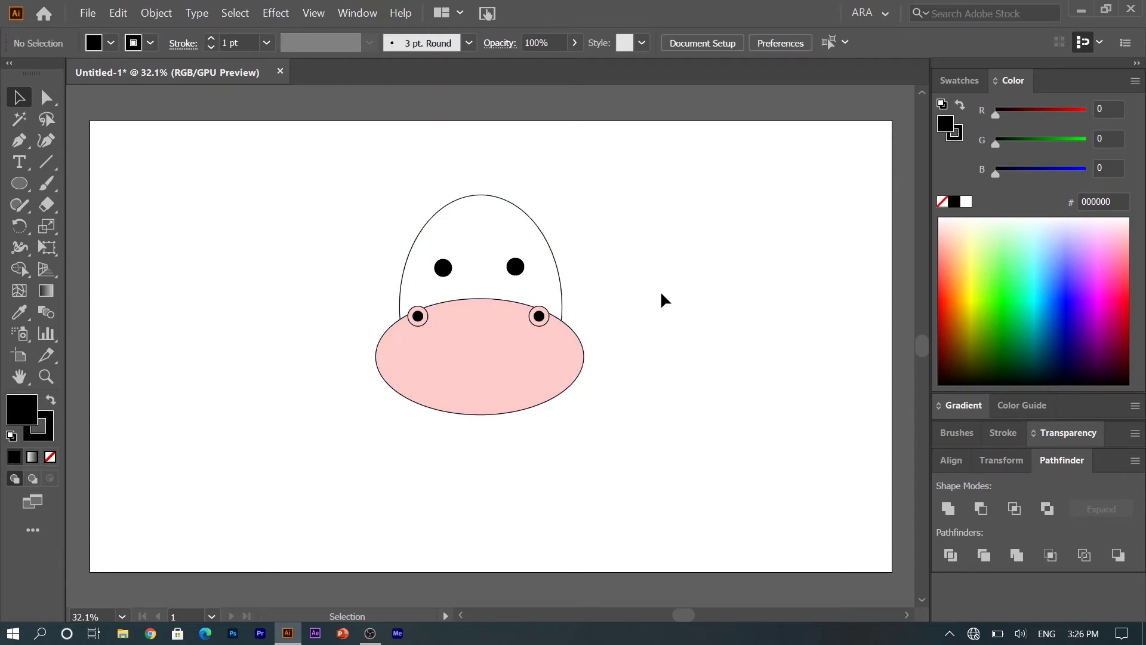
- Draw a flat black ellipse beside the head and reshape its anchor points into an upward-curving crescent horn
left_click(20, 182)
left_click_drag(189, 229, 246, 244)
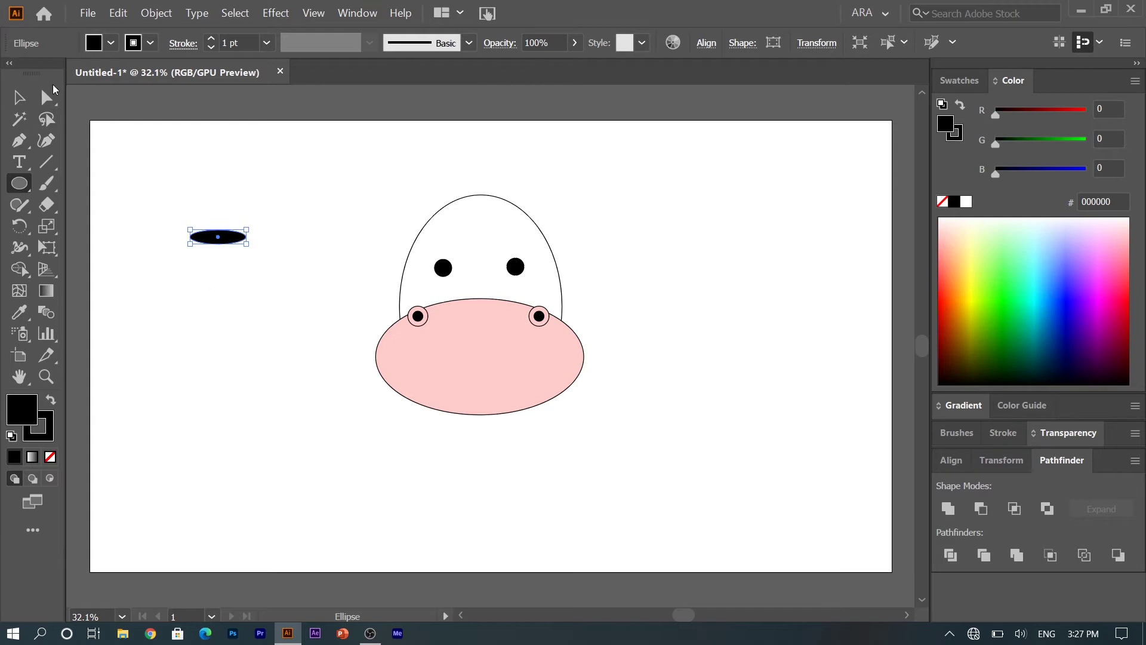
key("a")
left_click_drag(188, 237, 249, 268)
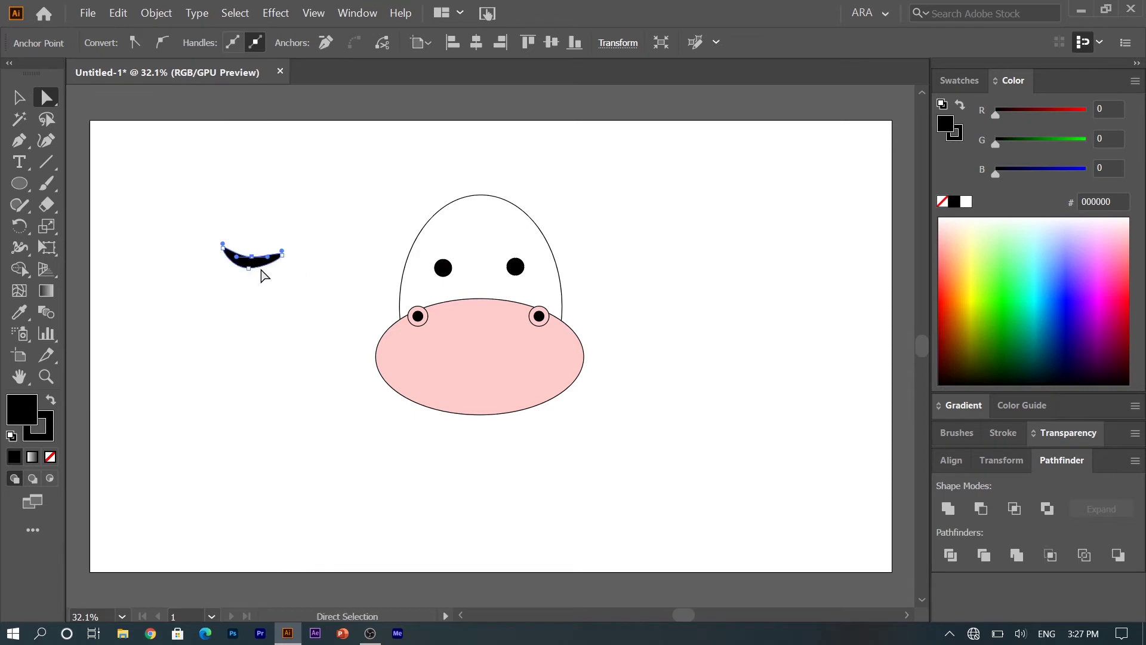
- Place the horn across the dome's upper-left edge, rotated clockwise so its outer tip points upward
key("v")
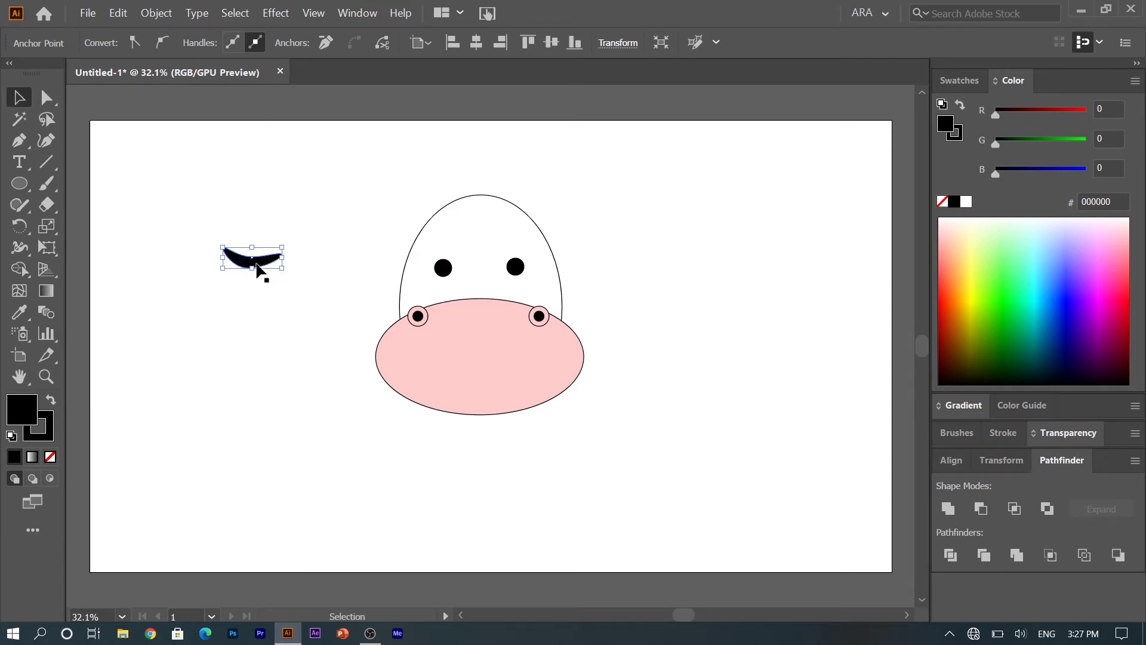
left_click_drag(266, 260, 414, 213)
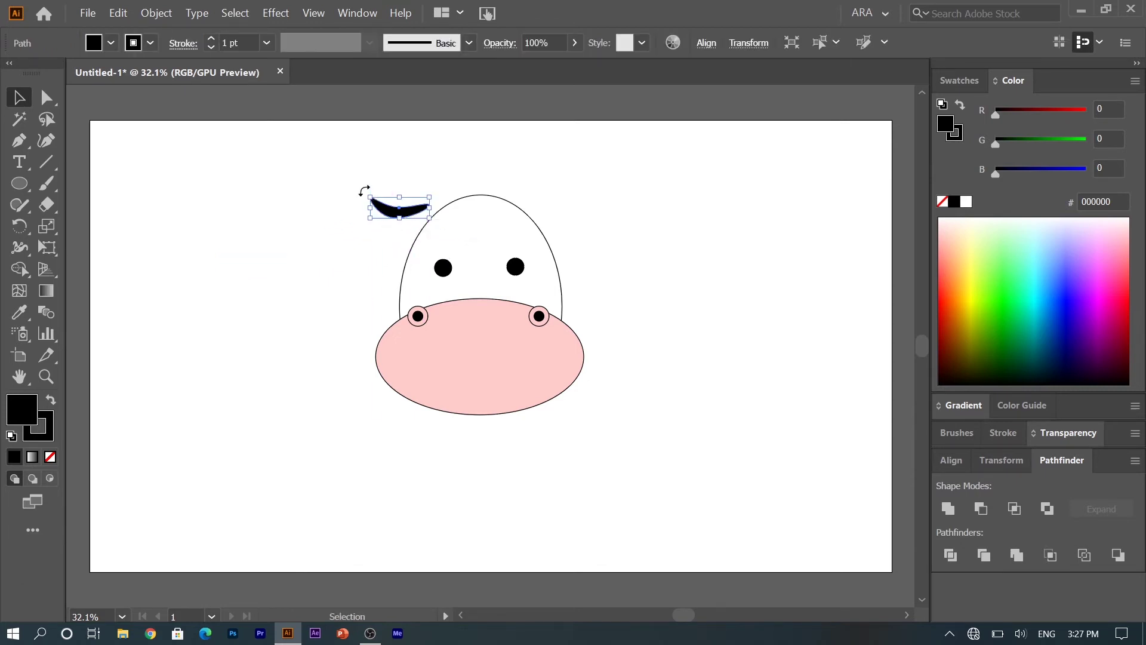
left_click_drag(364, 191, 376, 173)
key("shift+Right")
key("shift+Right")
key("shift+Right")
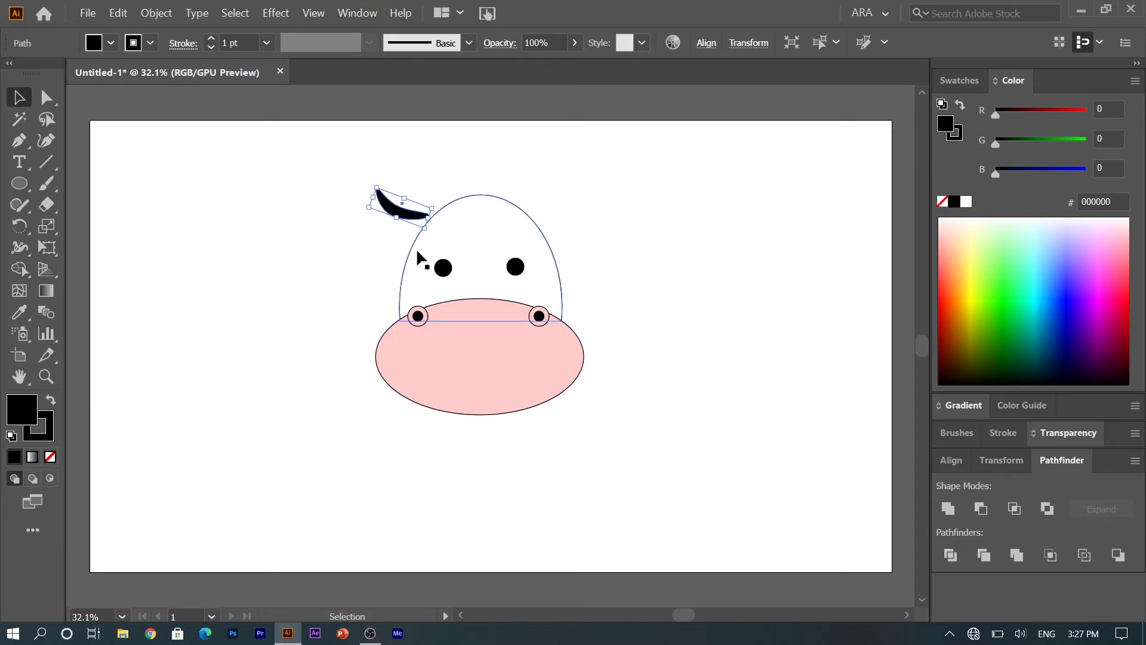
key("shift+Right")
key("shift+Right")
key("shift+Right")
key("shift+Down")
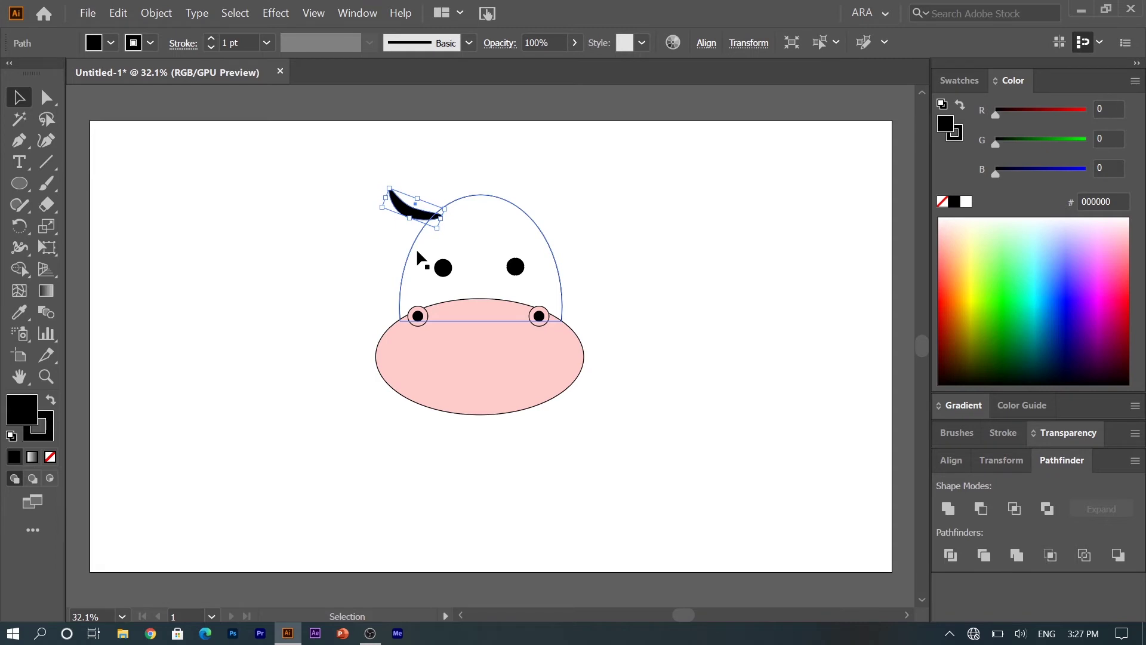
right_click(403, 211)
left_click(281, 312)
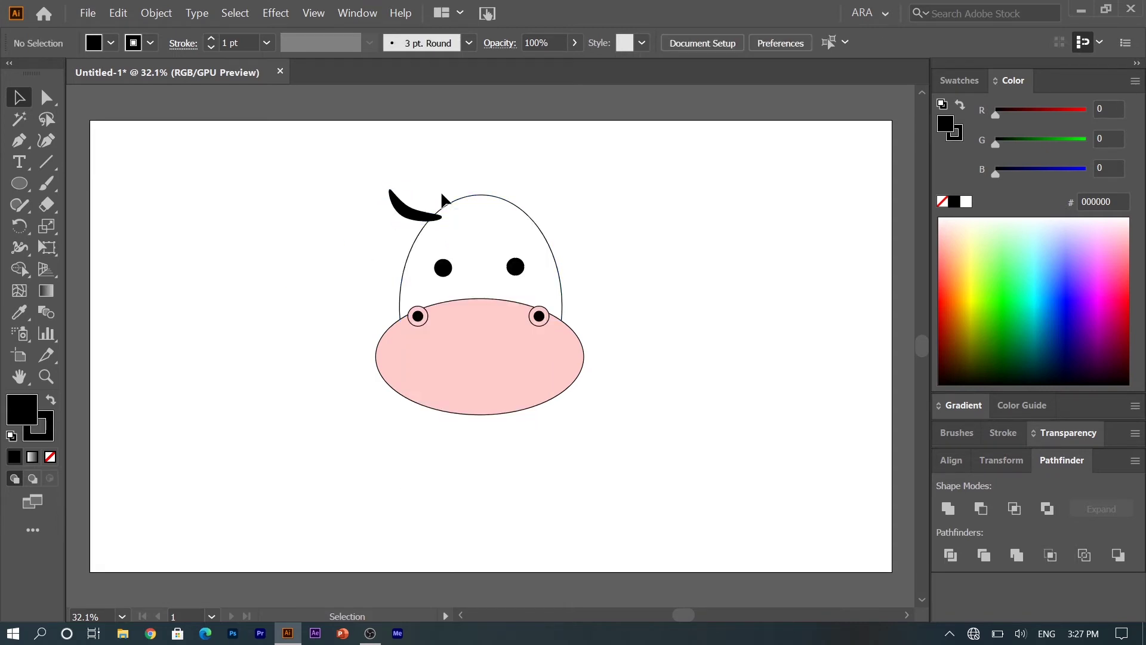
- Create a copy of the horn reflected across the vertical axis
left_click(423, 216)
right_click(422, 213)
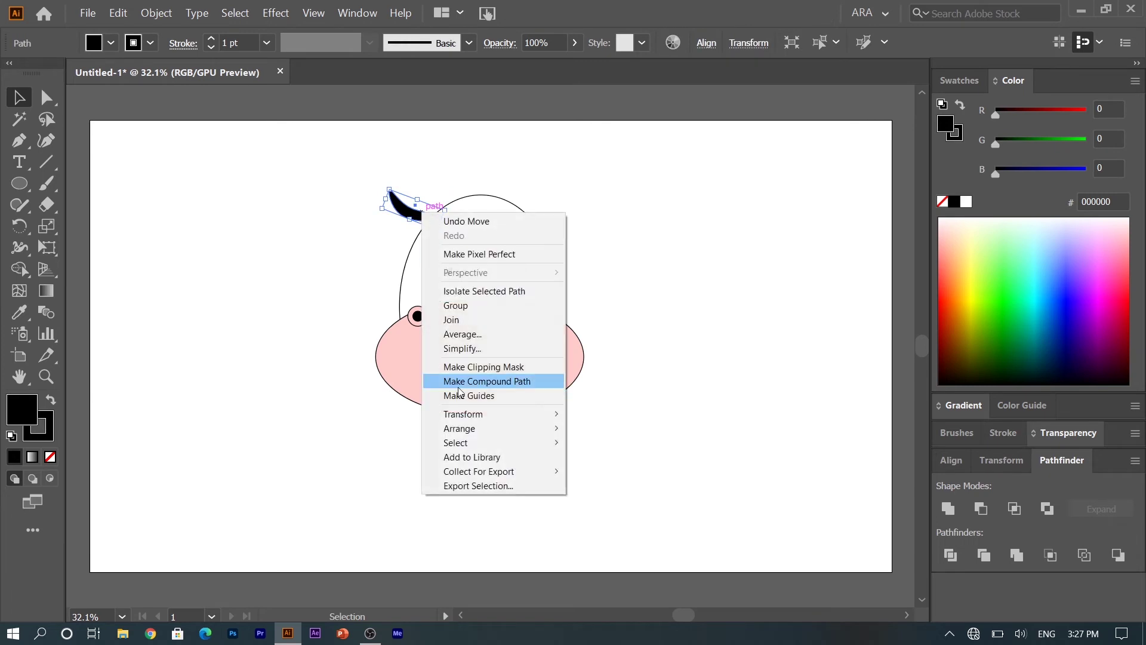
mouse_move(466, 417)
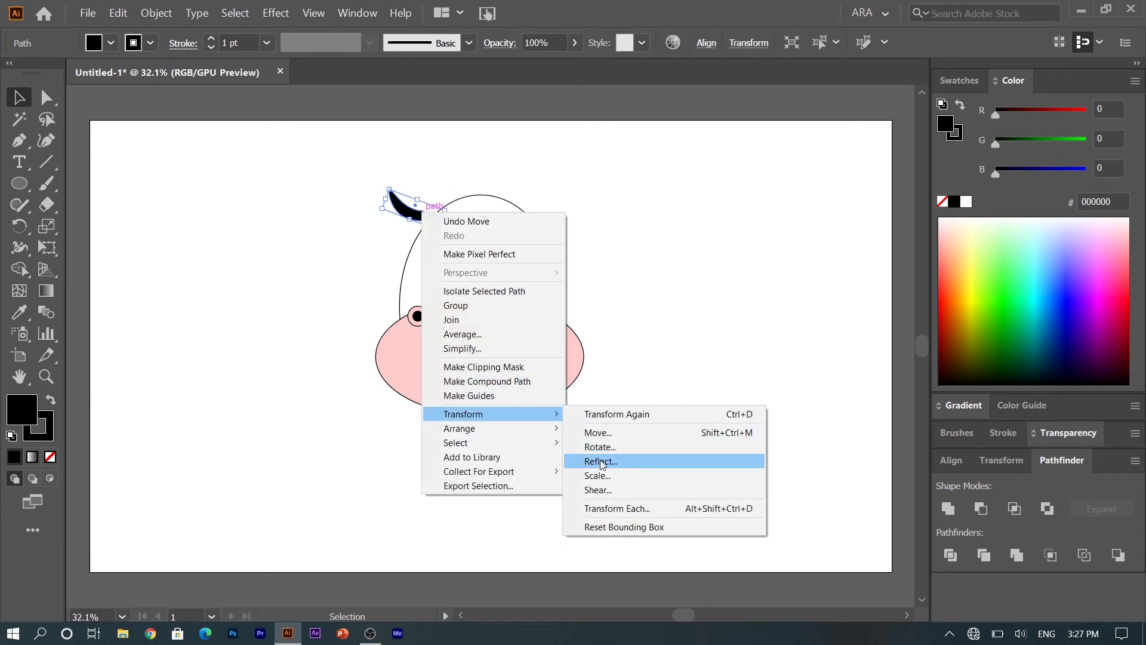
left_click(600, 462)
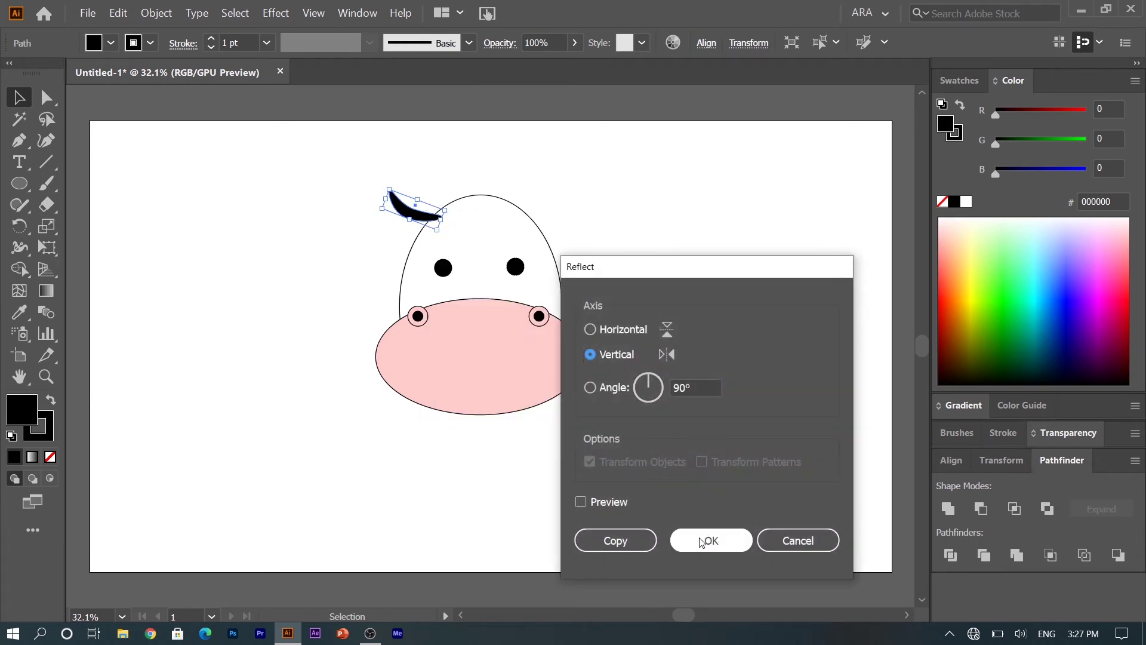
left_click(615, 540)
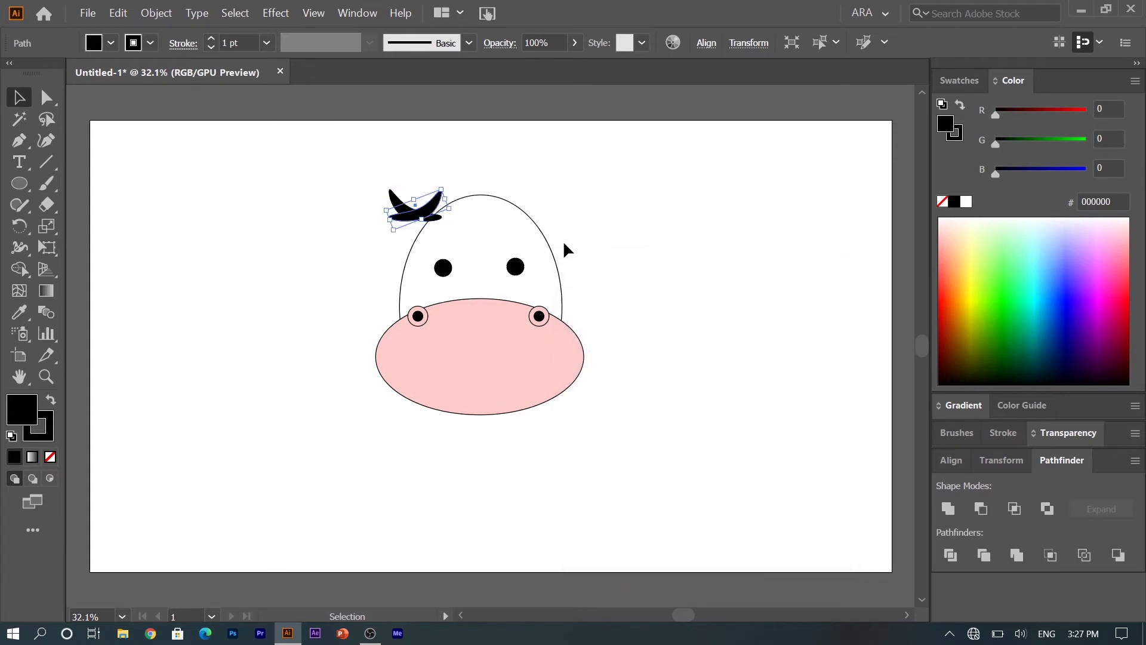
- Move the reflected horn horizontally to the dome's upper-right edge and rotate it slightly
key("shift+Right")
key("shift+Right")
key("shift+Right")
key("shift+Right")
key("shift+Right")
key("shift+Right")
key("shift+Right")
key("shift+Right")
key("shift+Right")
key("shift+Right")
key("shift+Right")
key("shift+Right")
key("shift+Right")
key("shift+Right")
key("shift+Right")
key("shift+Right")
key("shift+Right")
key("shift+Right")
key("shift+Right")
key("shift+Right")
key("shift+Right")
key("shift+Right")
key("shift+Right")
key("shift+Right")
key("shift+Right")
key("shift+Right")
key("shift+Right")
key("shift+Right")
key("shift+Right")
key("shift+Right")
key("shift+Right")
key("shift+Right")
key("shift+Right")
key("shift+Right")
key("shift+Right")
key("shift+Right")
key("shift+Right")
key("shift+Right")
key("shift+Right")
key("shift+Right")
key("Right")
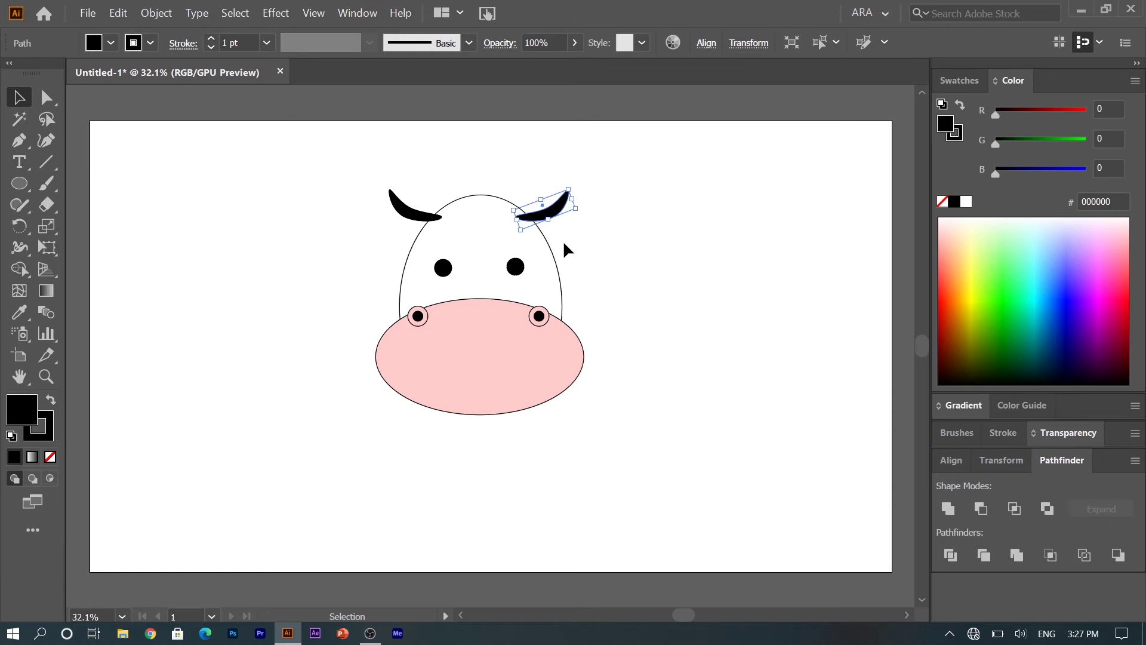
left_click(575, 194)
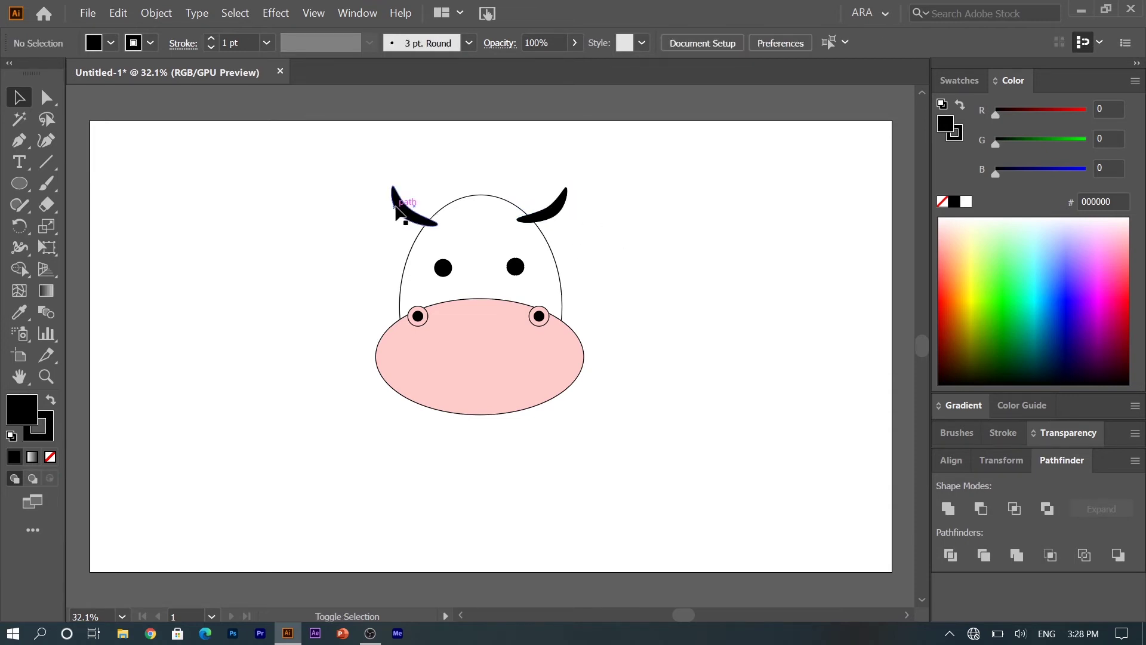
- Send both horns to the back, behind the dome
left_click(397, 205)
left_click(555, 209, "shift")
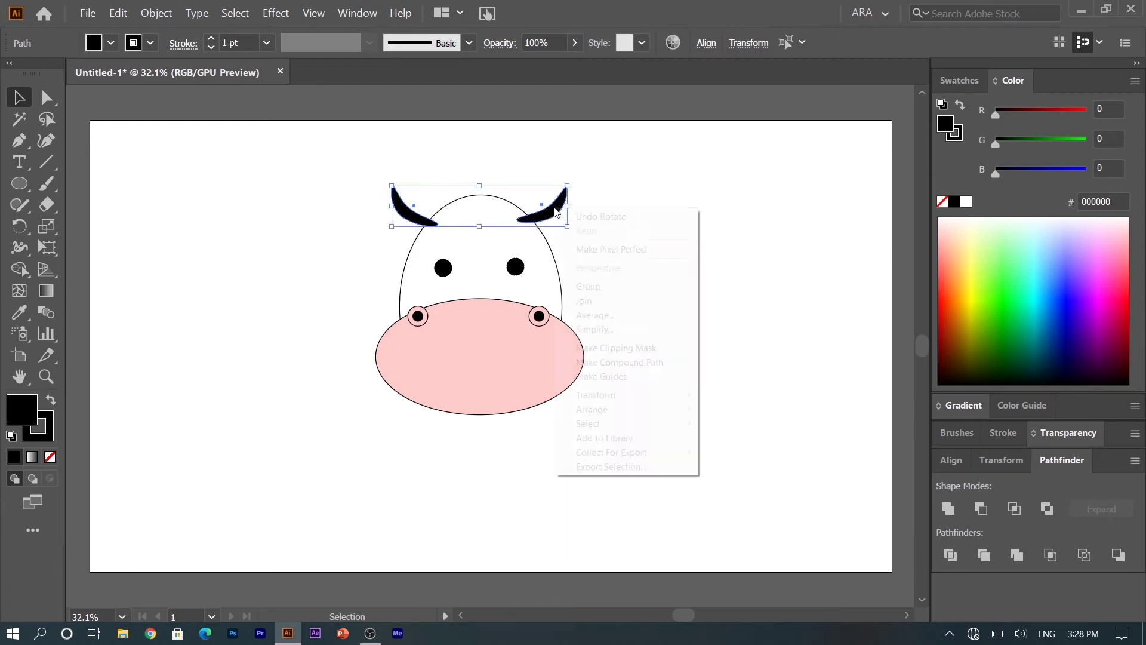
right_click(554, 208)
mouse_move(633, 399)
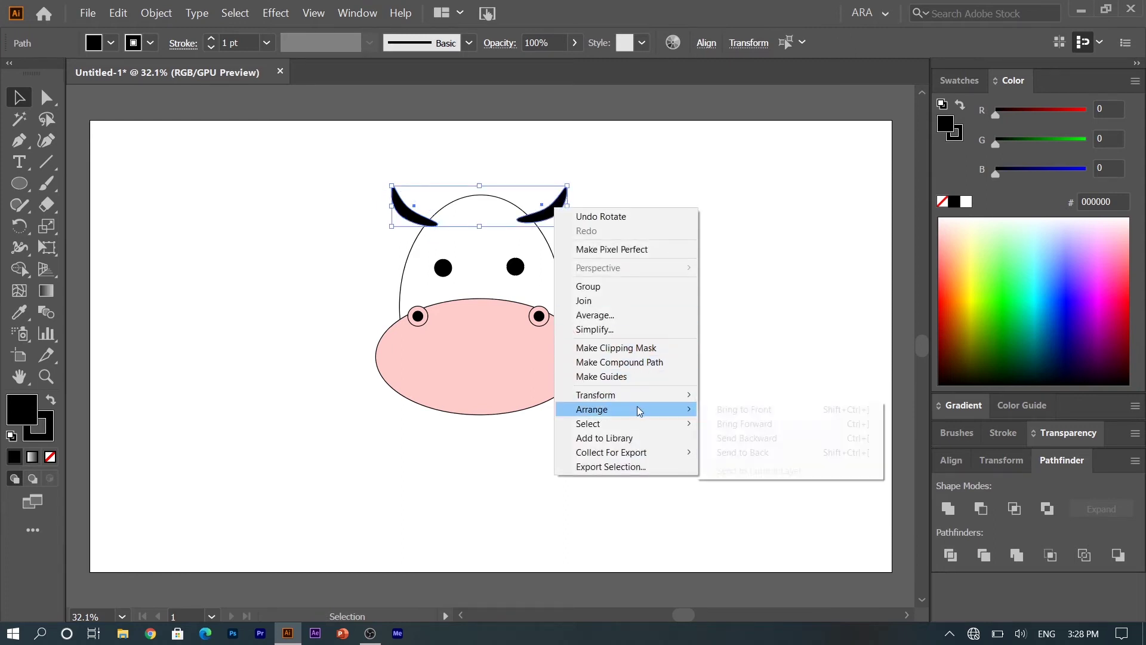
left_click(725, 452)
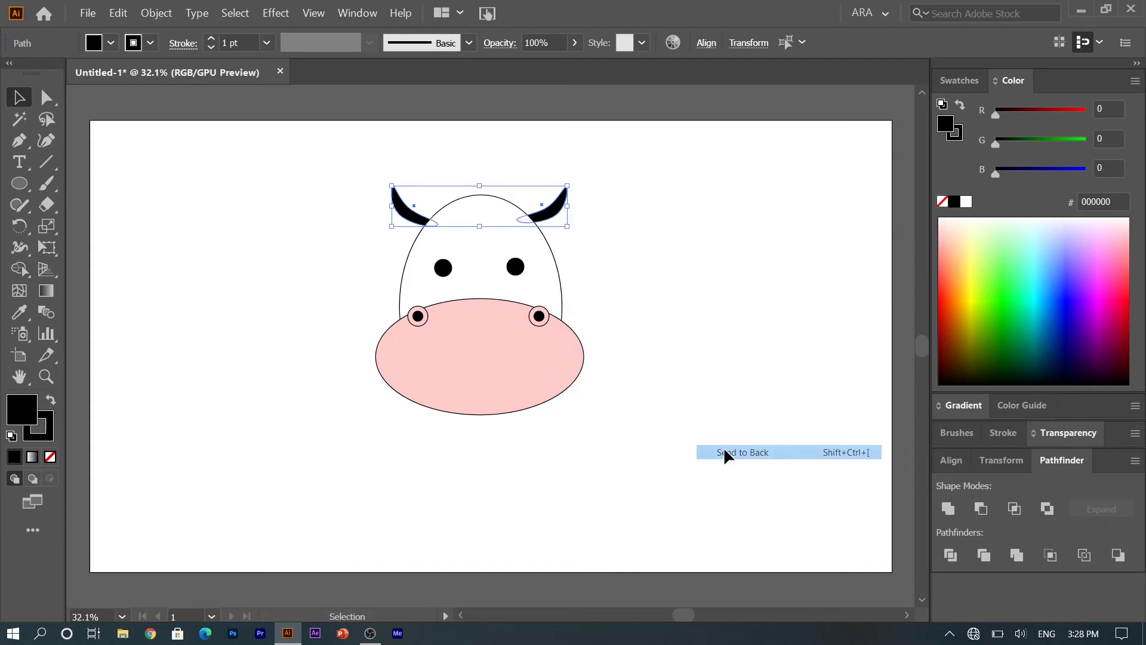
left_click(677, 294)
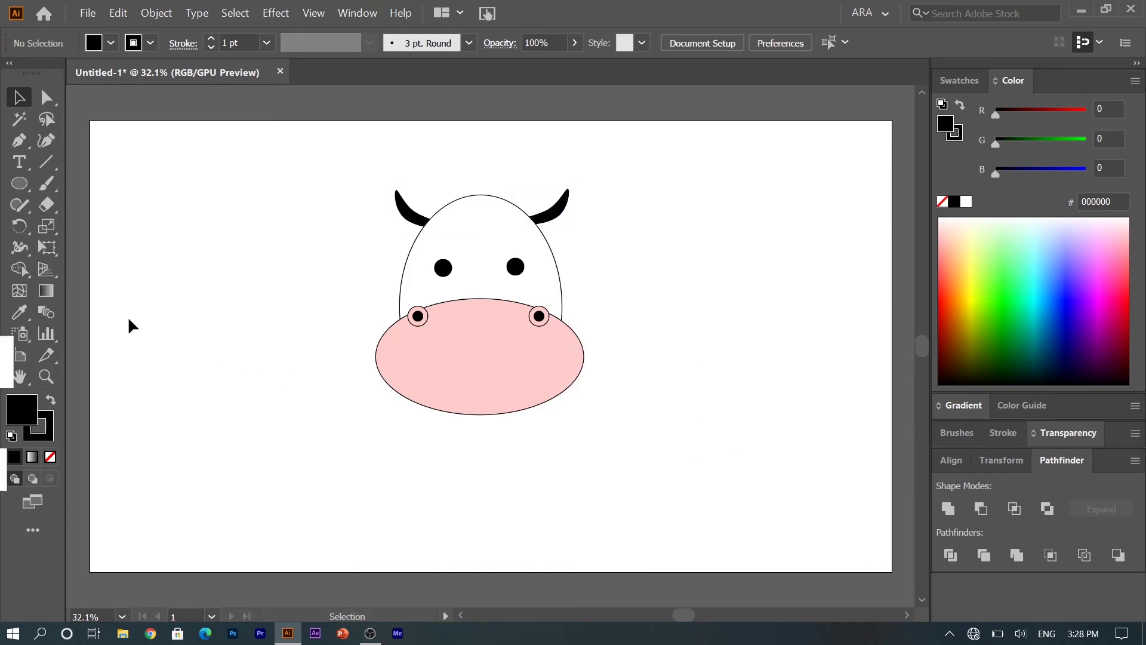
- Draw a small, slightly tall black rectangle on the empty area left of the head
left_click(20, 186)
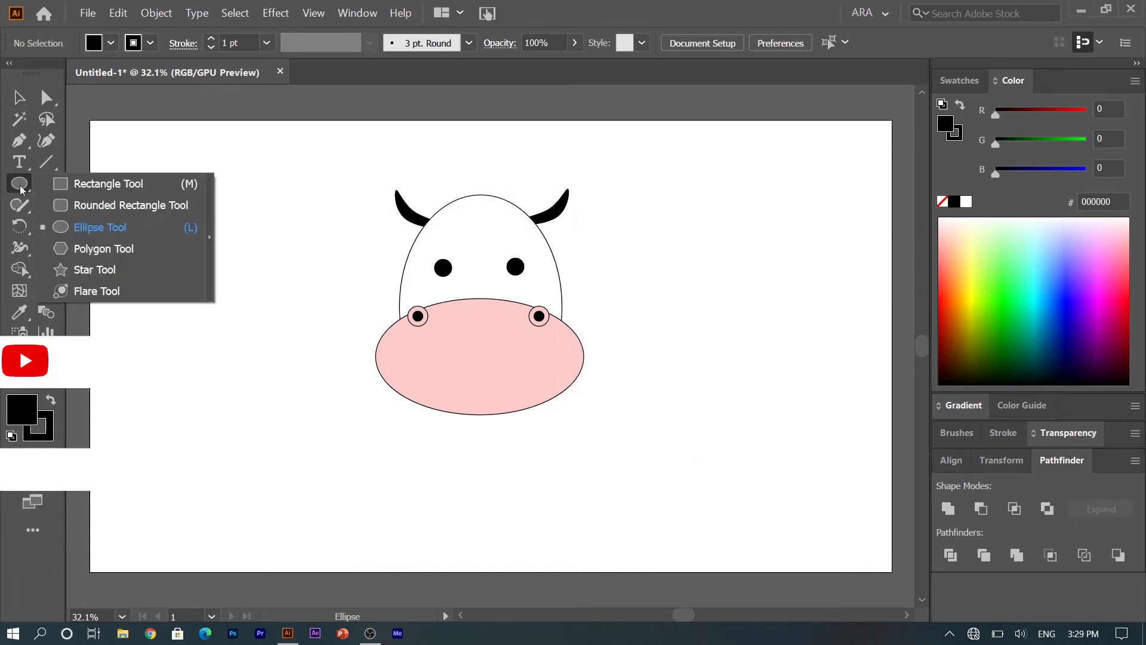
left_click(113, 185)
left_click_drag(219, 253, 257, 298)
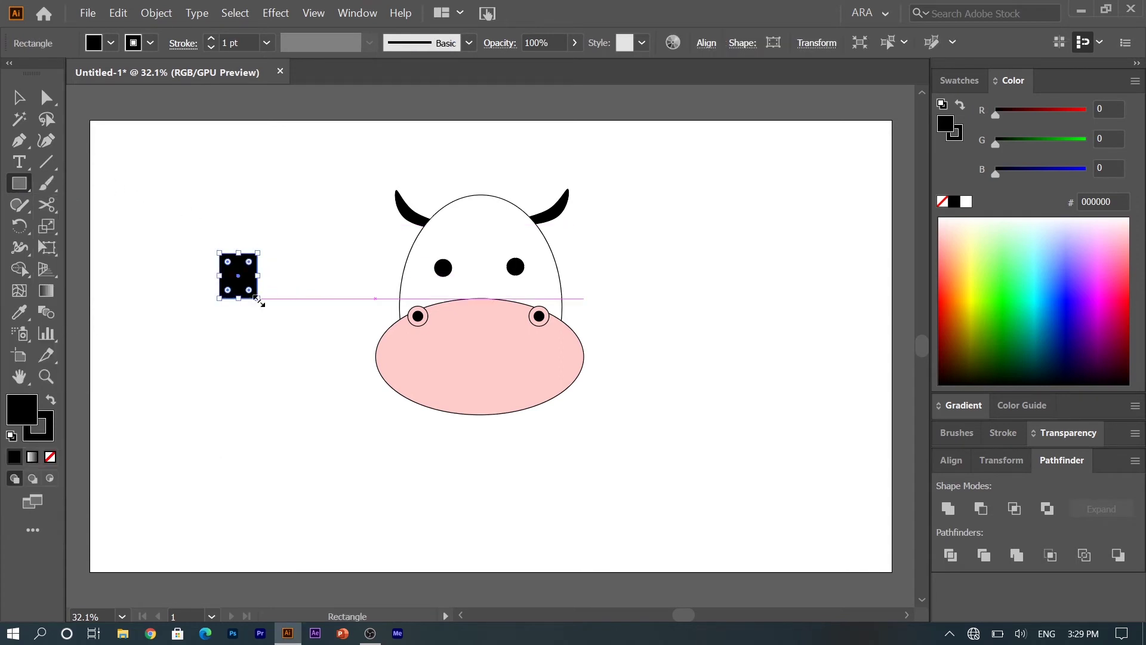
- Fully round the rectangle's upper-right and lower-left corners to form a leaf-shaped ear, and move it beside the left horn
key("c")
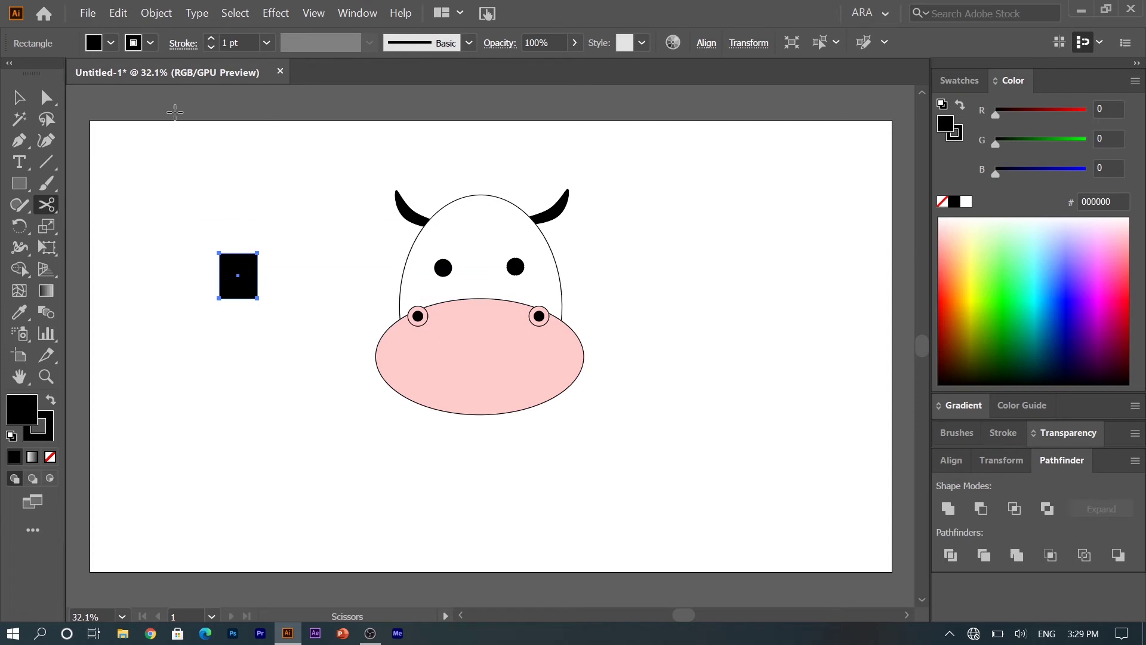
left_click(46, 97)
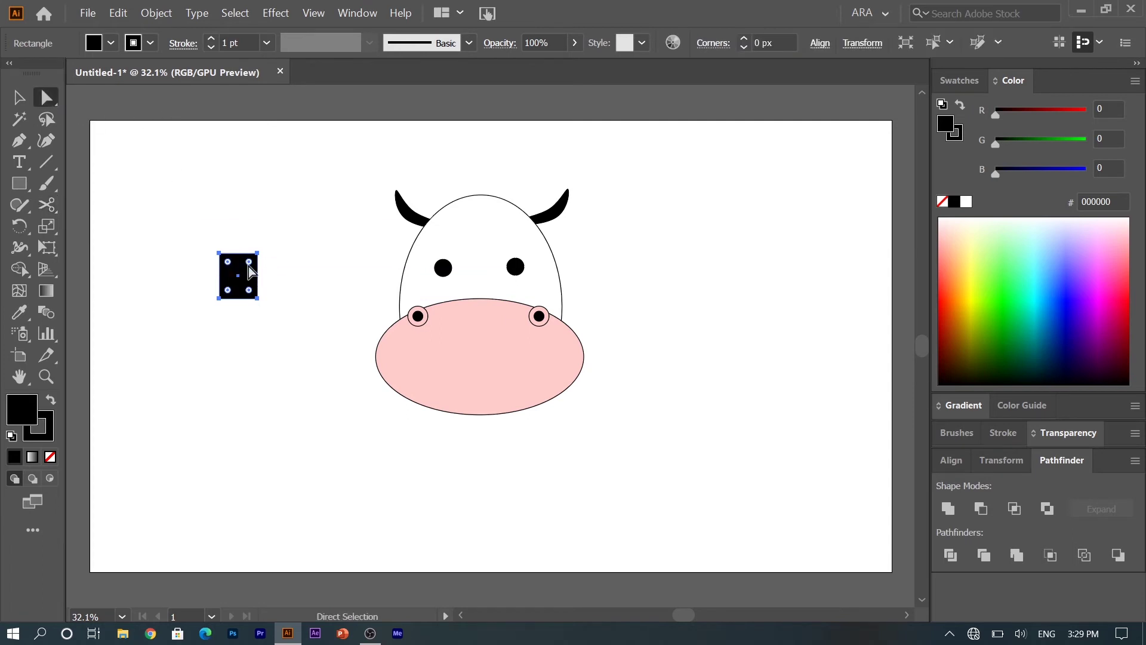
left_click(257, 254)
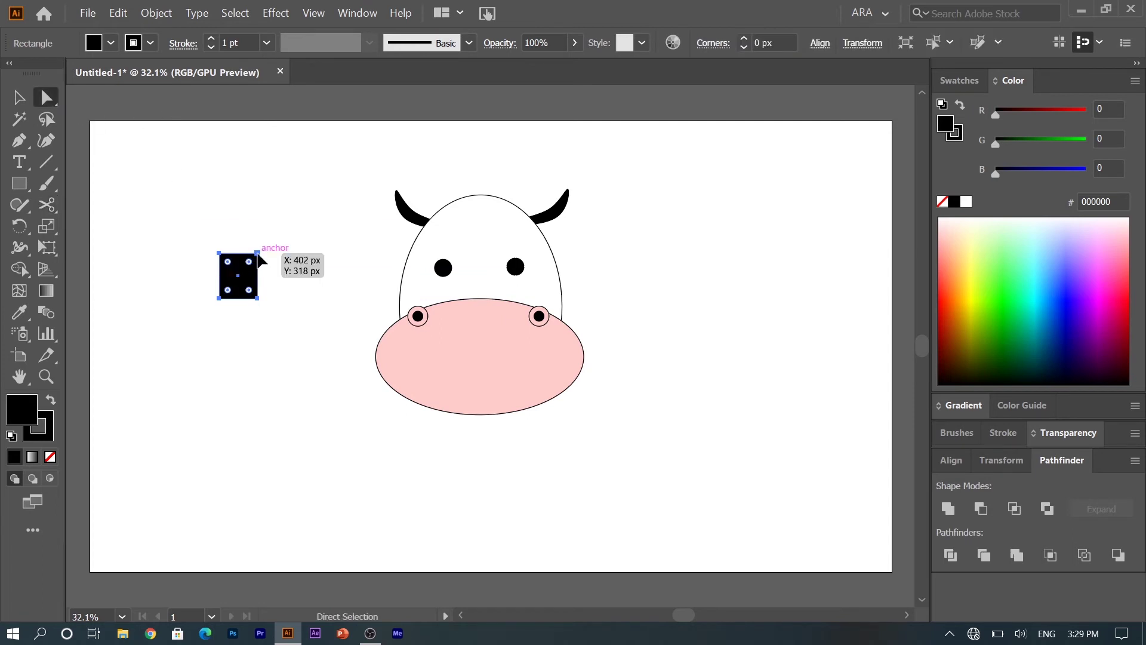
left_click(219, 298, "shift")
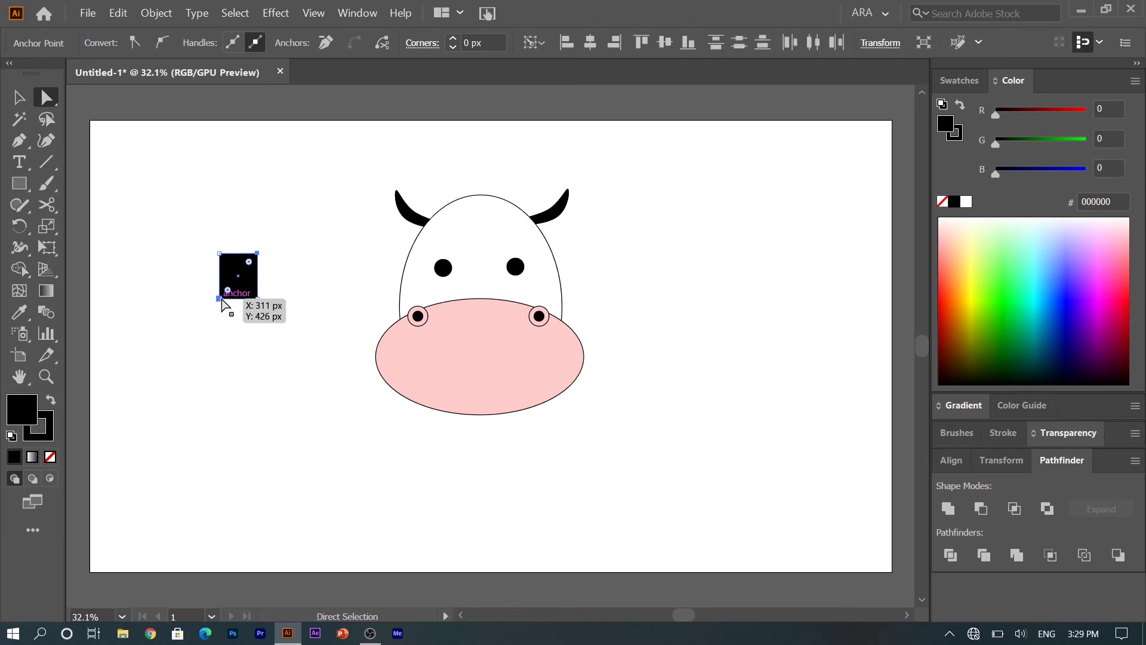
mouse_move(249, 262)
left_mouse_down()
mouse_move(244, 275)
mouse_move(261, 246)
left_mouse_up()
left_click(233, 361)
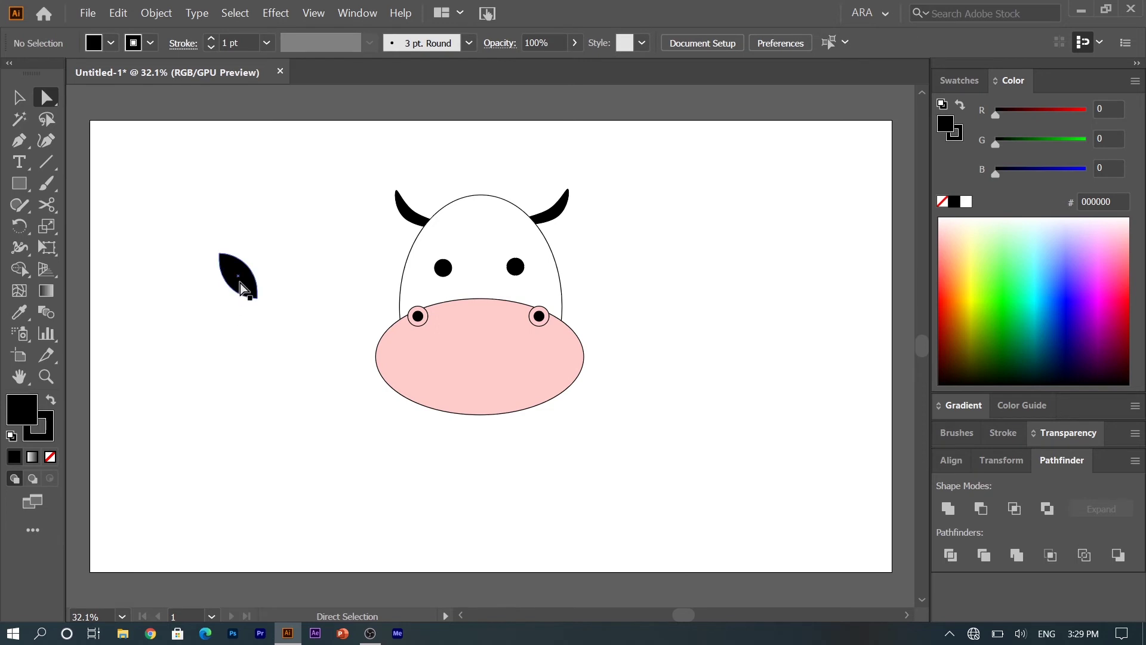
left_click_drag(242, 281, 367, 239)
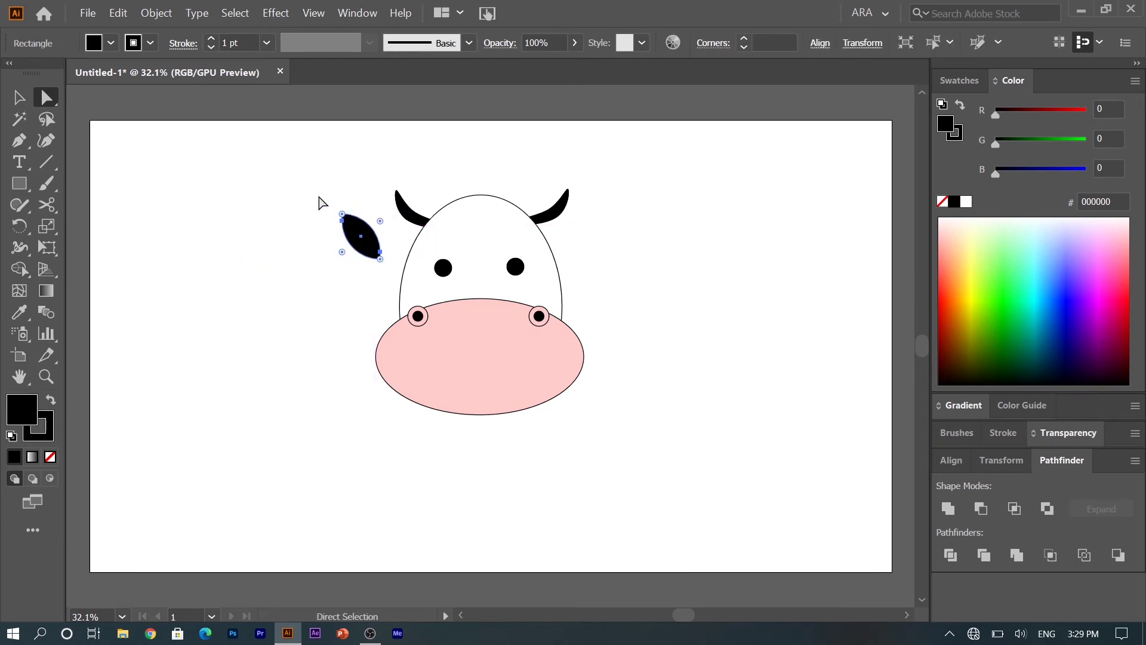
- Rotate the ear to lie horizontally over the head's left edge below the horn, and make a copy reflected across the vertical axis
key("v")
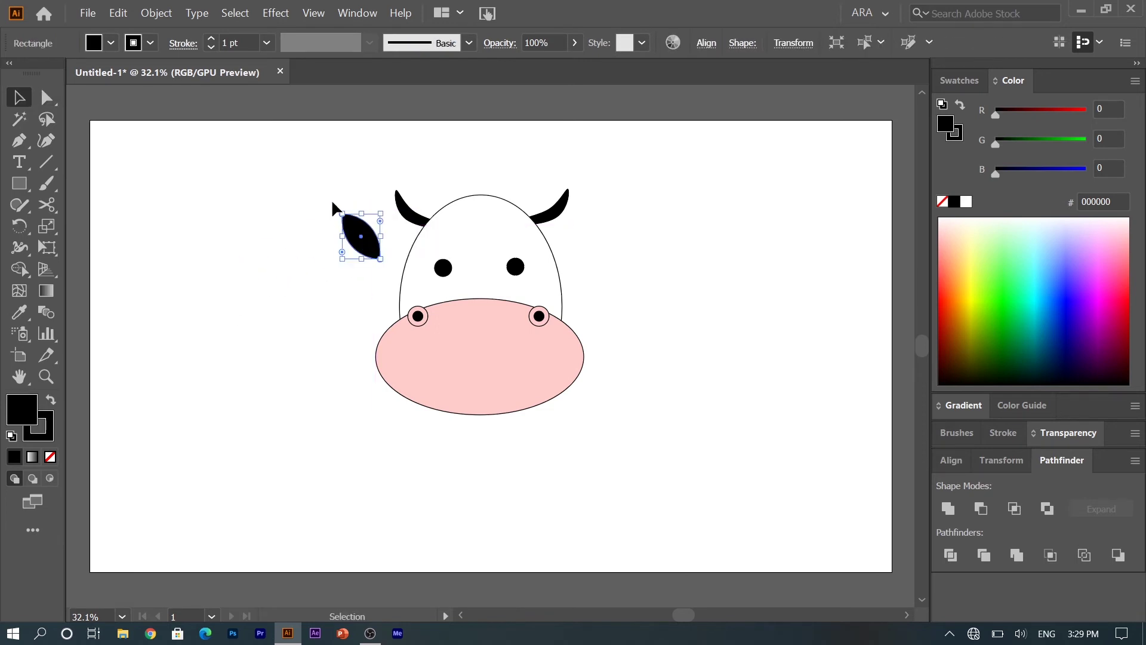
left_click_drag(336, 206, 403, 231)
right_click(403, 231)
mouse_move(492, 440)
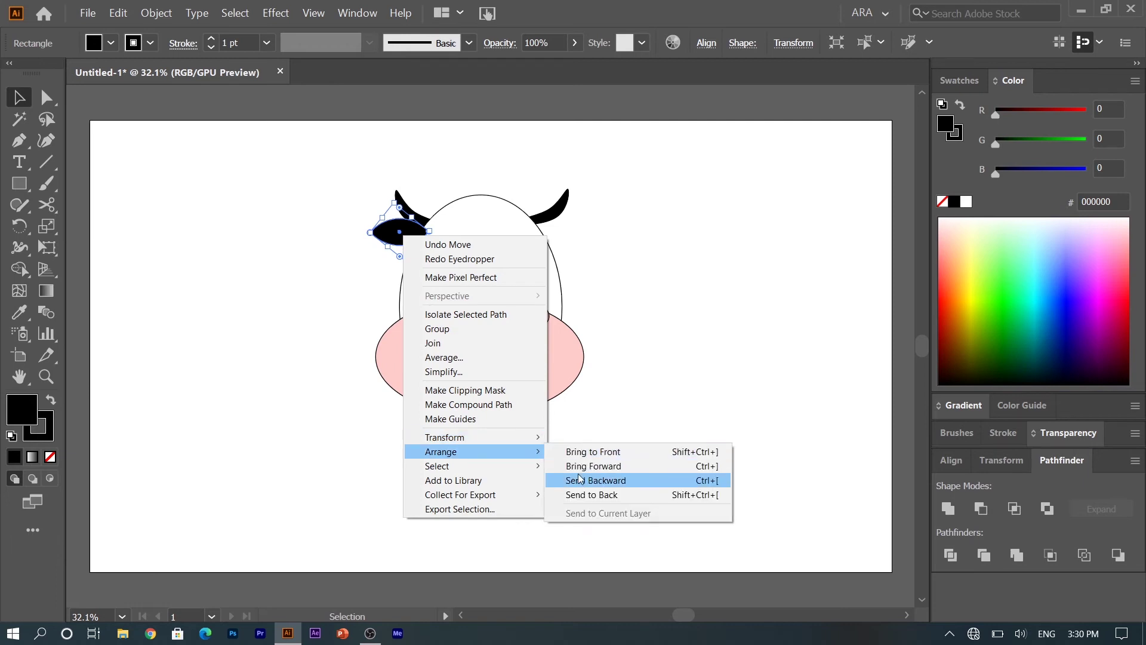
left_click(585, 483)
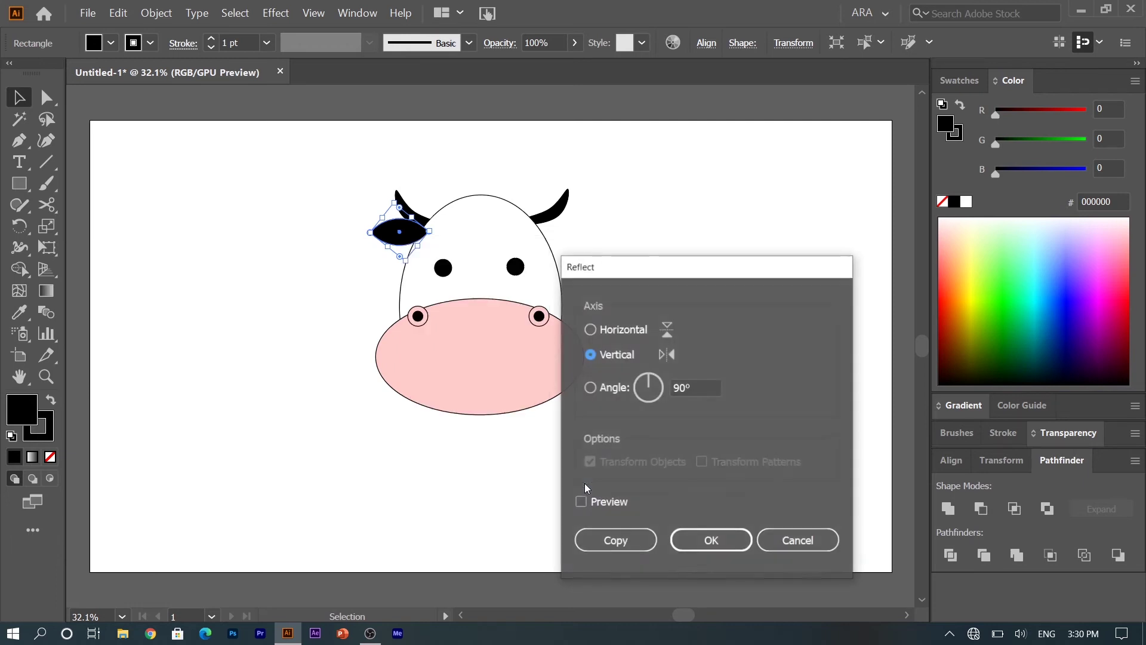
left_click(618, 537)
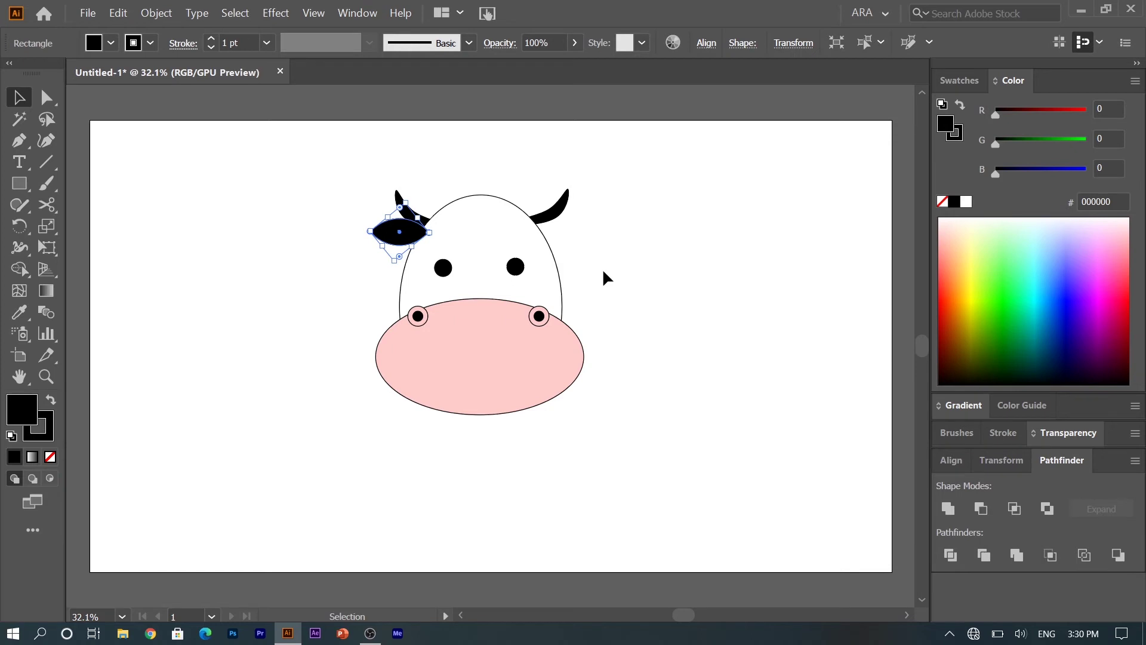
- Move the reflected ear copy horizontally to the head's right edge, below the right horn
key("shift+Right")
key("shift+Right")
key("shift+Right")
key("shift+Right")
key("shift+Right")
key("shift+Right")
key("shift+Right")
key("shift+Right")
key("shift+Right")
key("shift+Right")
key("shift+Right")
key("shift+Right")
key("shift+Right")
key("shift+Right")
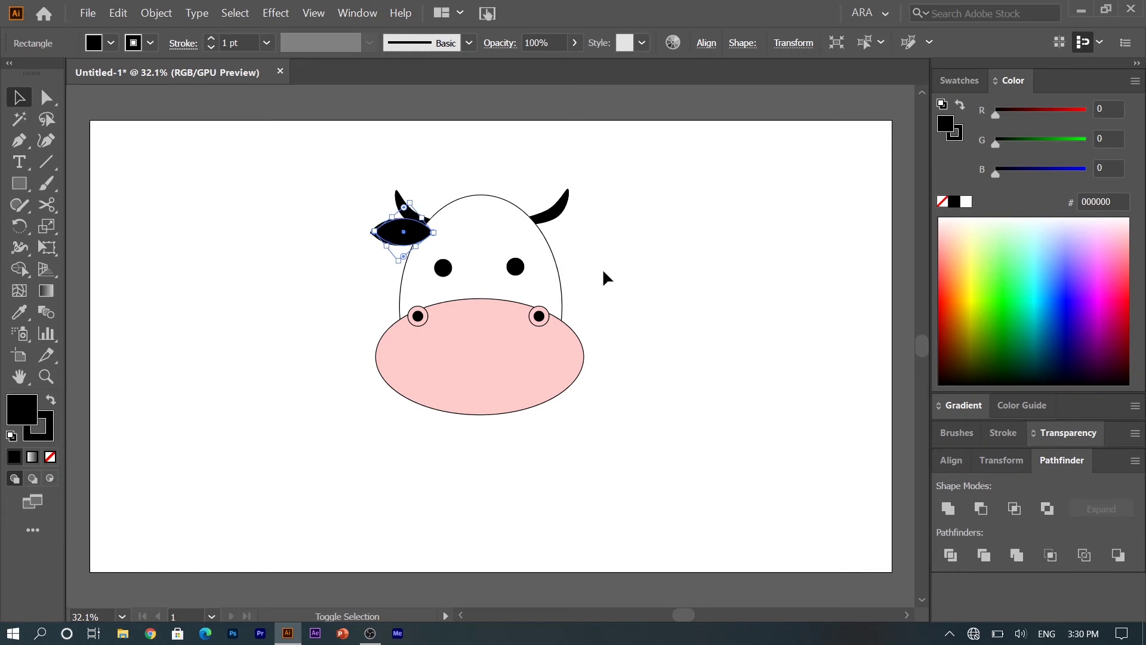
key("shift+Right")
key("shift+Right")
key("shift+Right")
key("shift+Right")
key("shift+Right")
key("shift+Right")
key("shift+Right")
key("shift+Right")
key("shift+Right")
key("shift+Right")
key("shift+Right")
key("shift+Right")
key("shift+Right")
key("shift+Right")
key("shift+Right")
key("shift+Right")
key("shift+Right")
key("shift+Right")
key("shift+Right")
key("shift+Right")
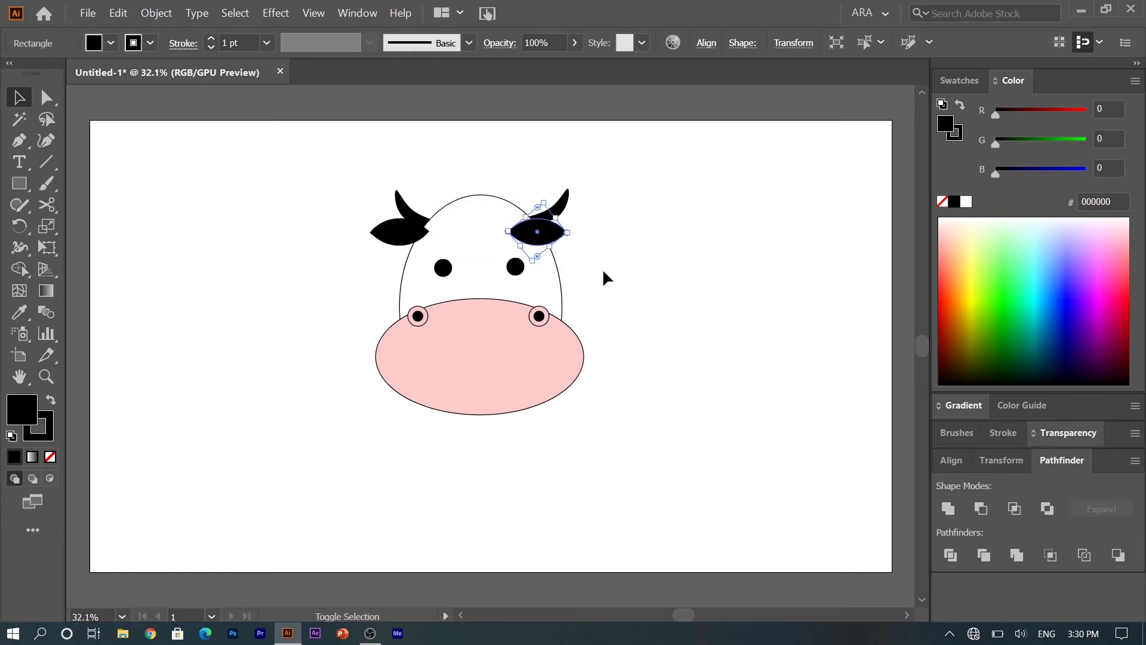
key("shift+Left")
key("shift+Left")
key("shift+Left")
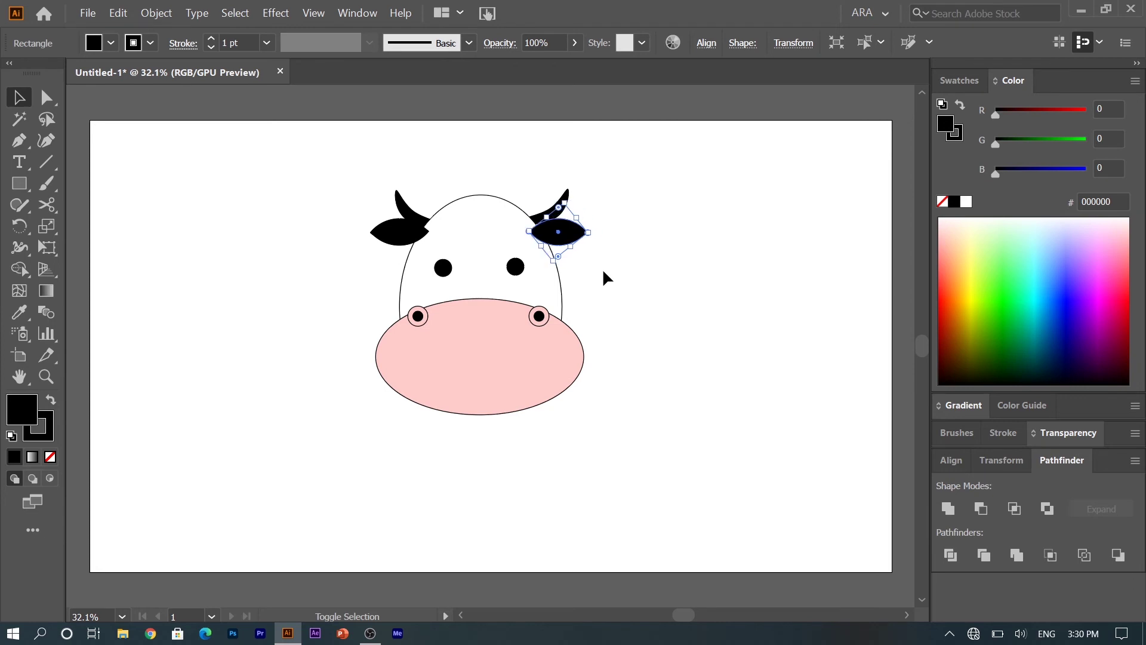
key("shift+Left")
- Nudge the left ear slightly inward toward the head
left_click(392, 241)
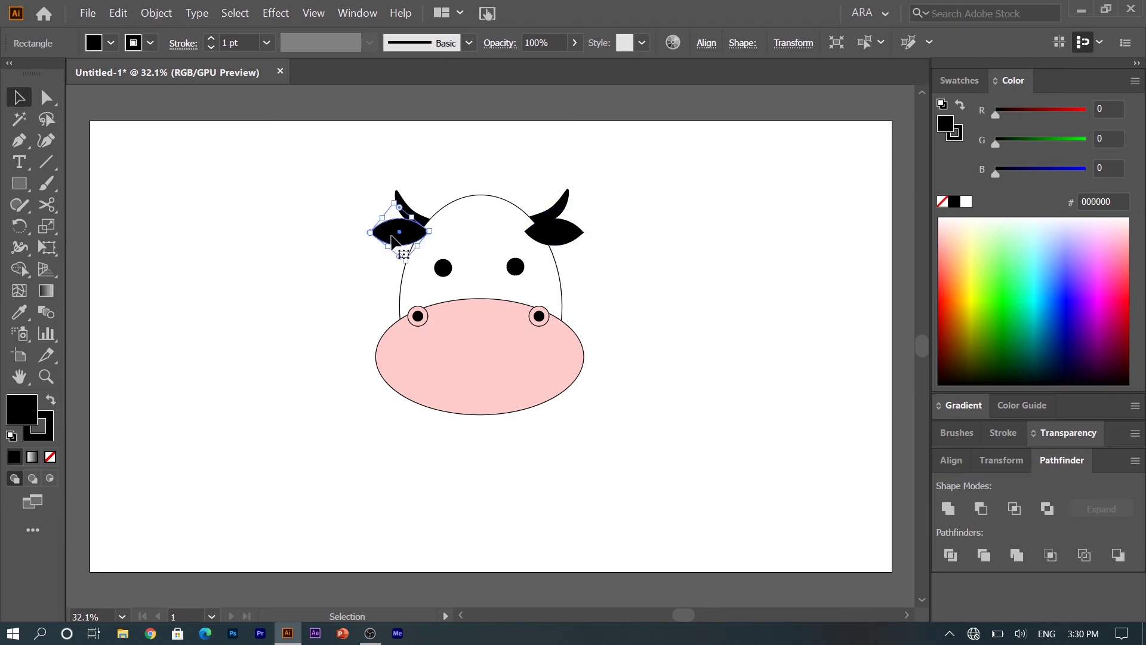
key("Right")
key("Right")
key("Right")
key("Right")
key("Right")
- Send both ears to the back, behind the dome-shaped head
left_click(549, 242, "shift")
right_click(551, 238)
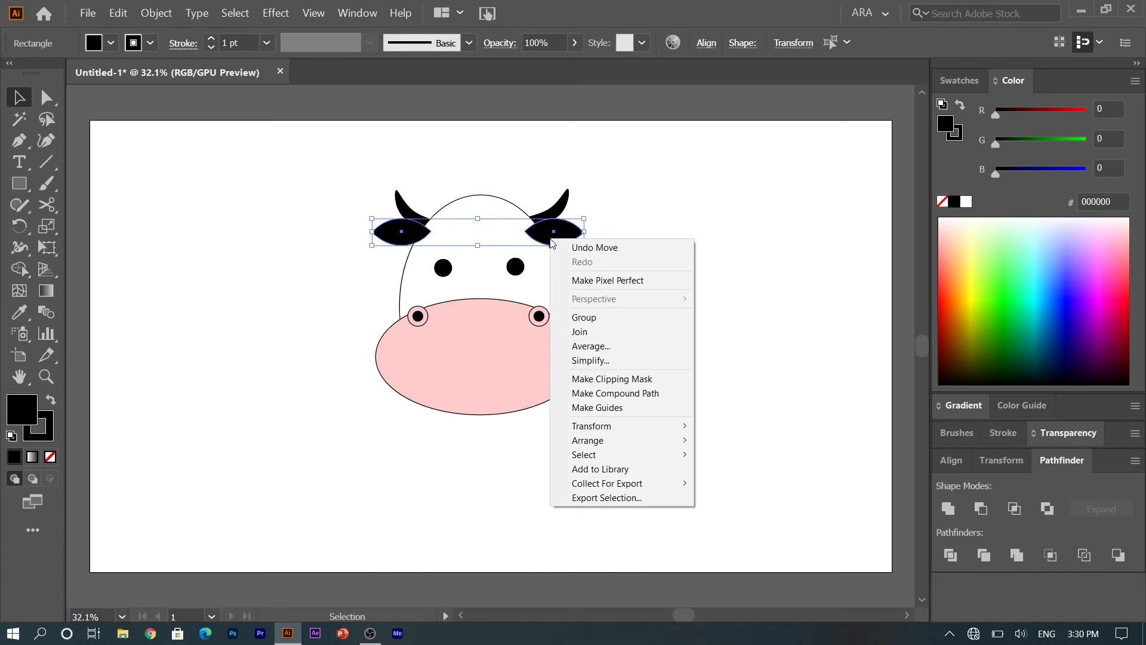
mouse_move(653, 441)
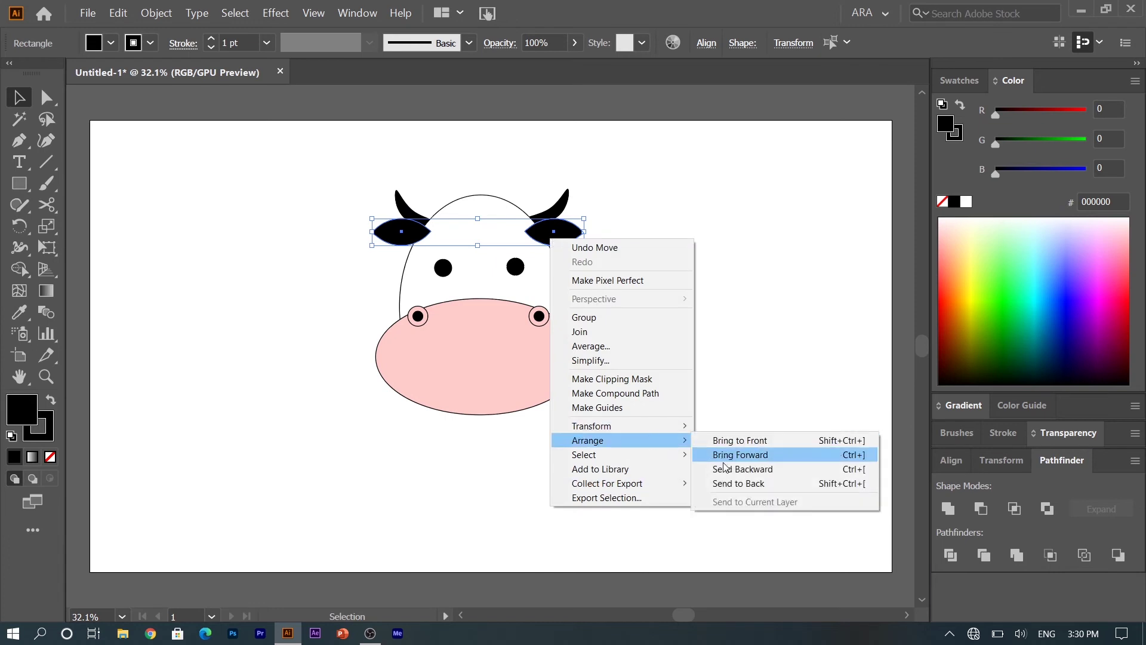
left_click(739, 483)
left_click(734, 356)
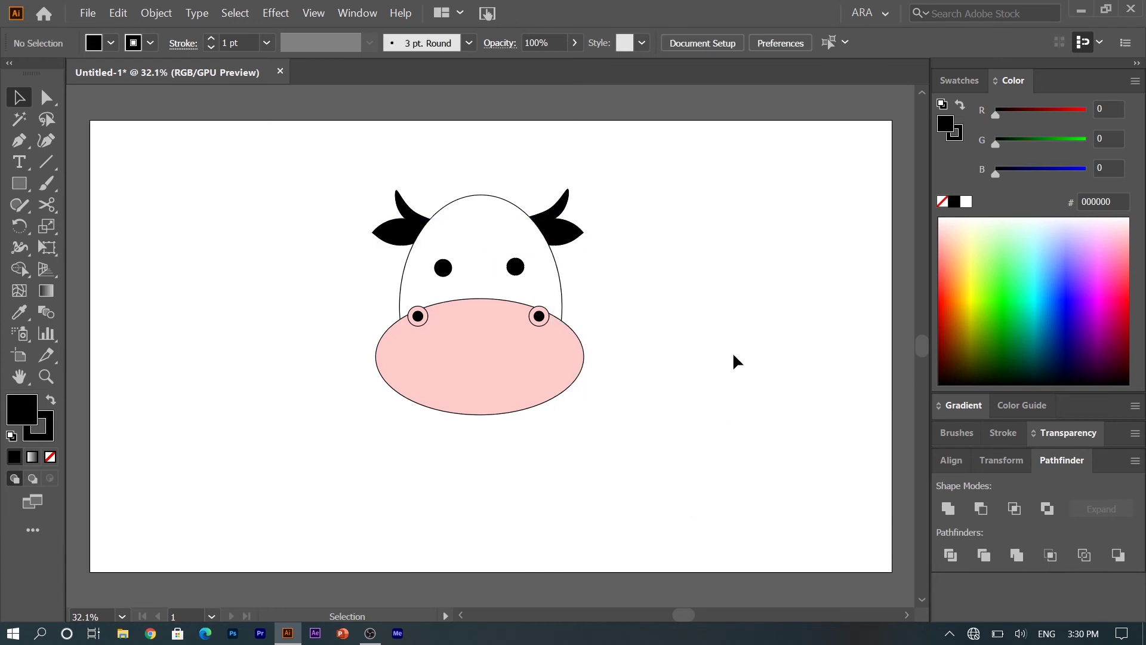
- Fill both horns with the golden beige colour E0C26E
left_click(410, 216)
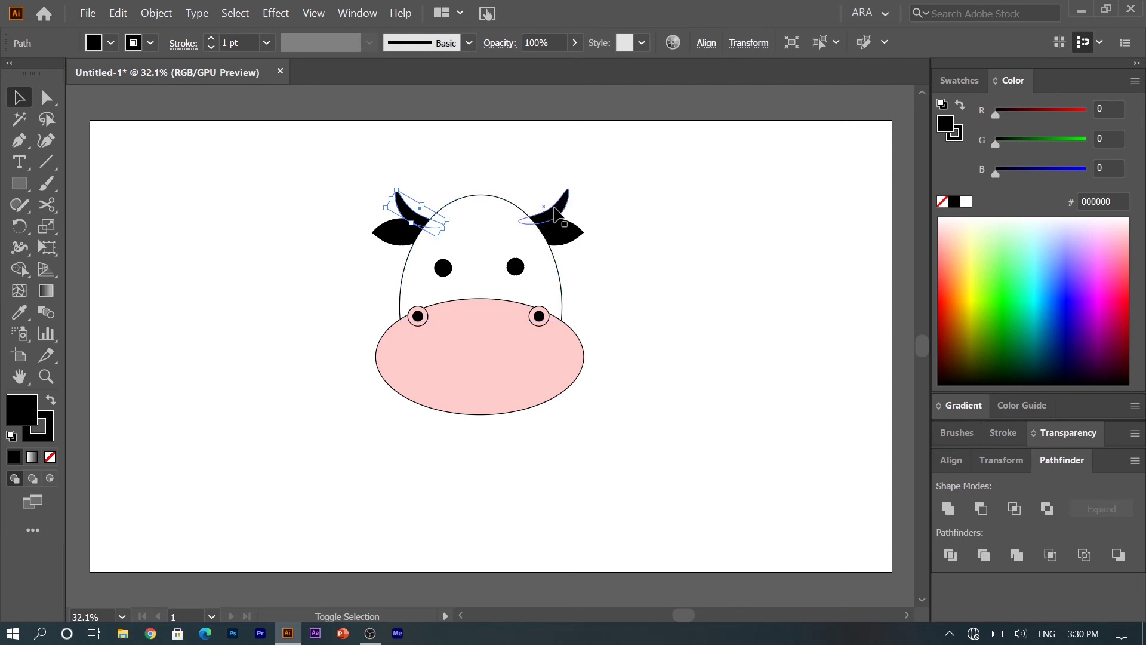
left_click(554, 210, "shift")
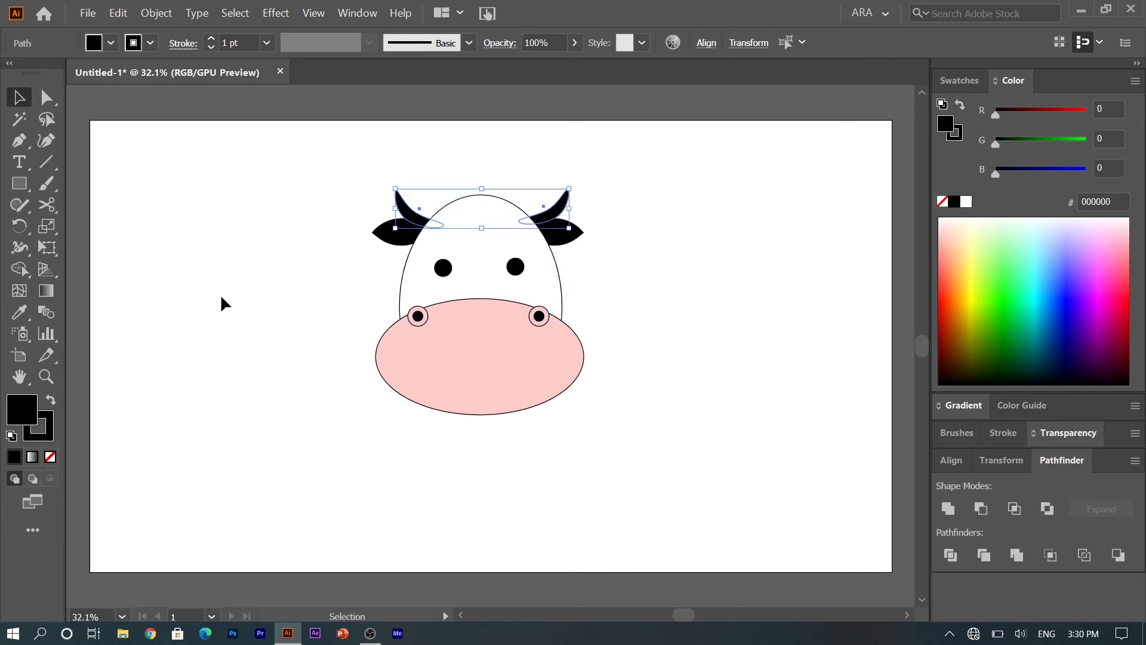
double_click(23, 412)
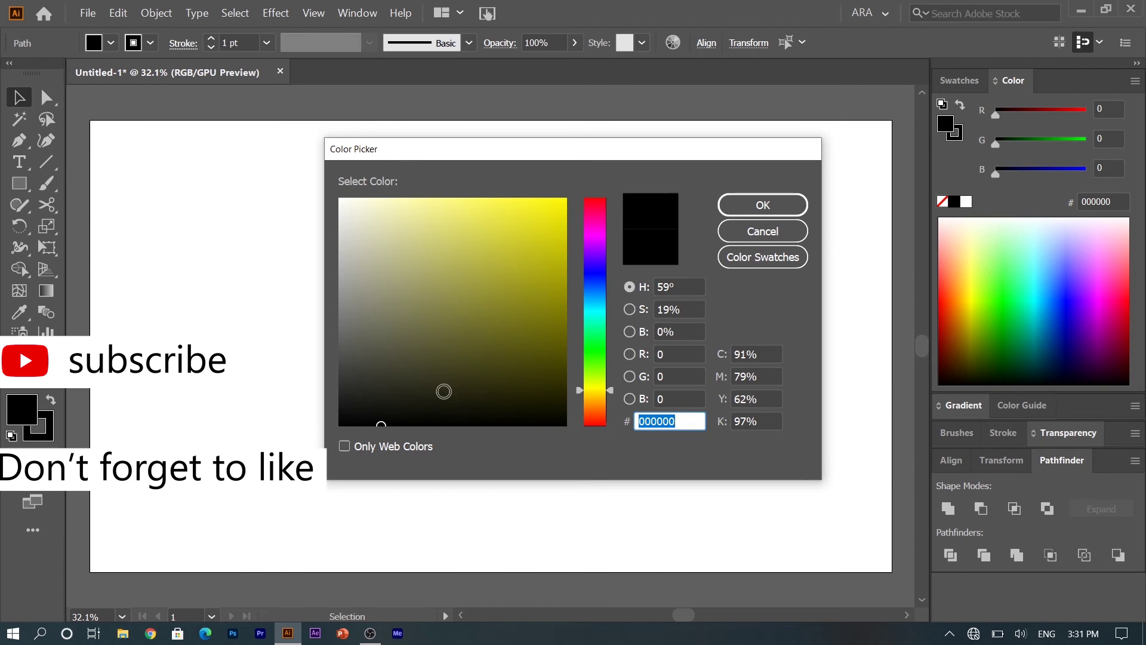
left_click_drag(581, 390, 578, 398)
left_click_drag(381, 236, 455, 225)
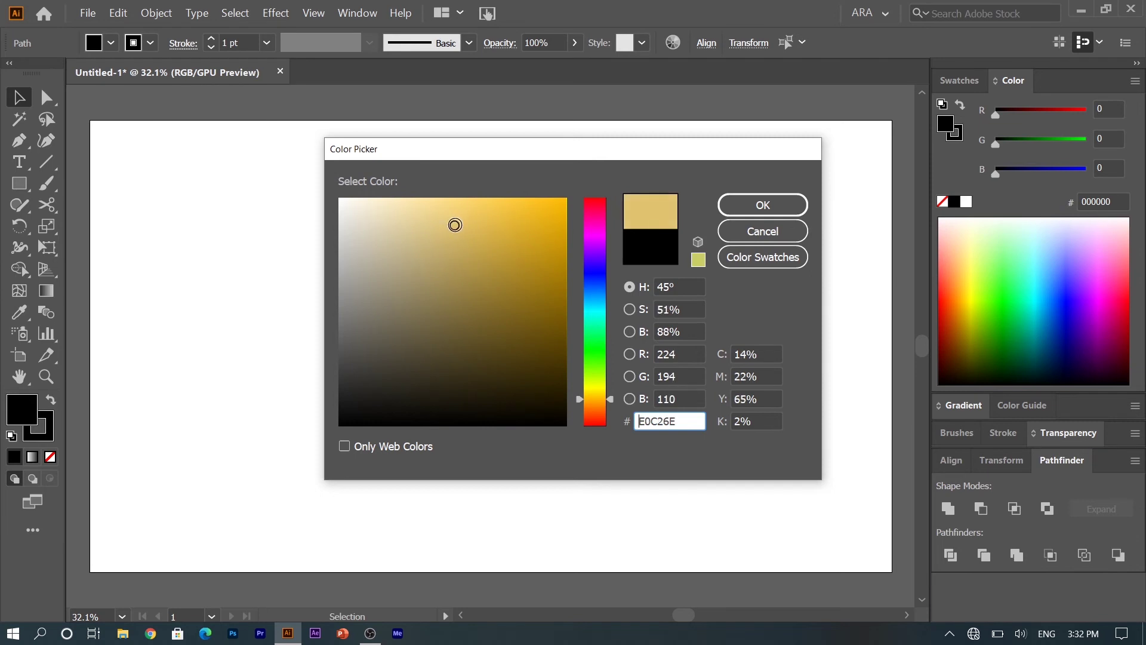
left_click(774, 202)
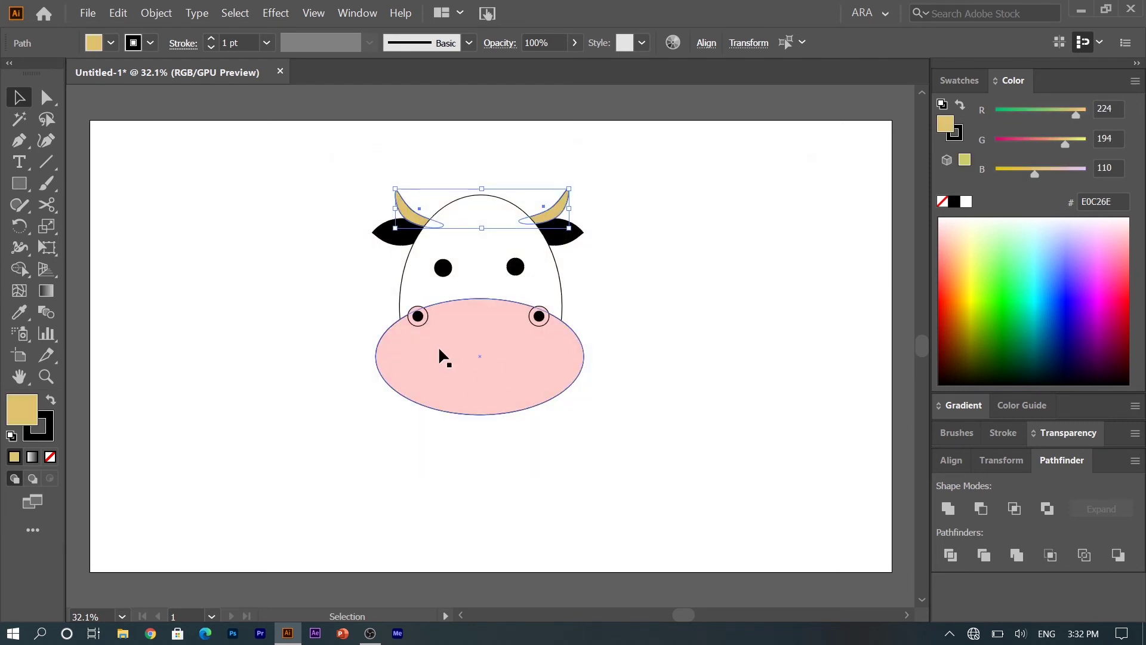
- Fill the dome-shaped head with the pale yellow FFFDBB
left_click(418, 276)
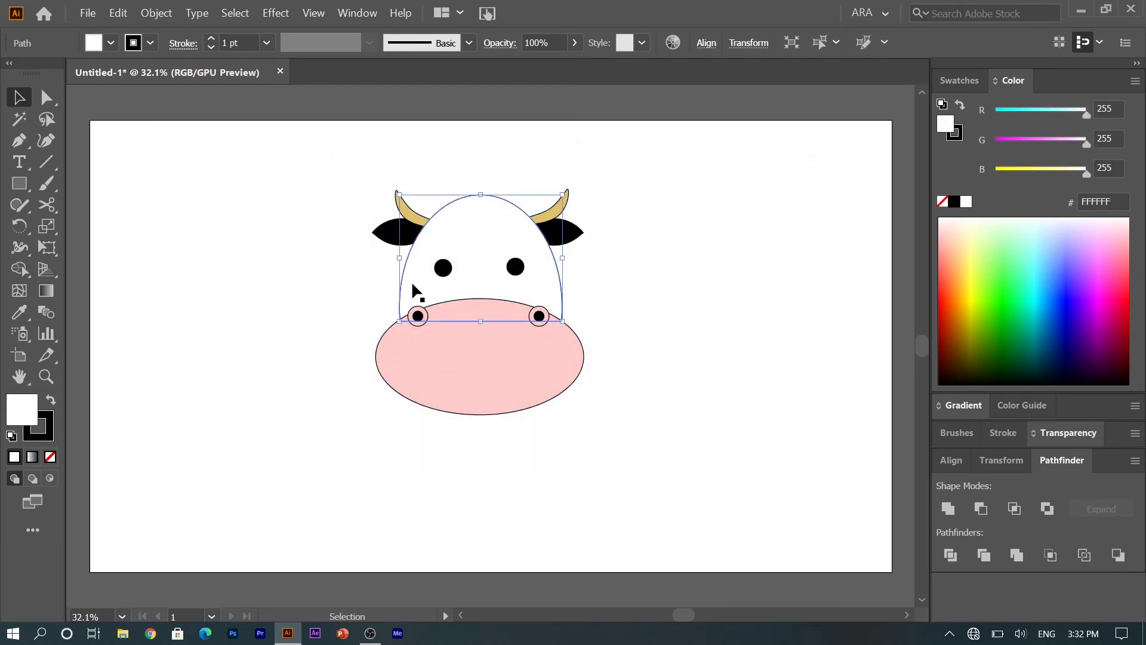
double_click(28, 411)
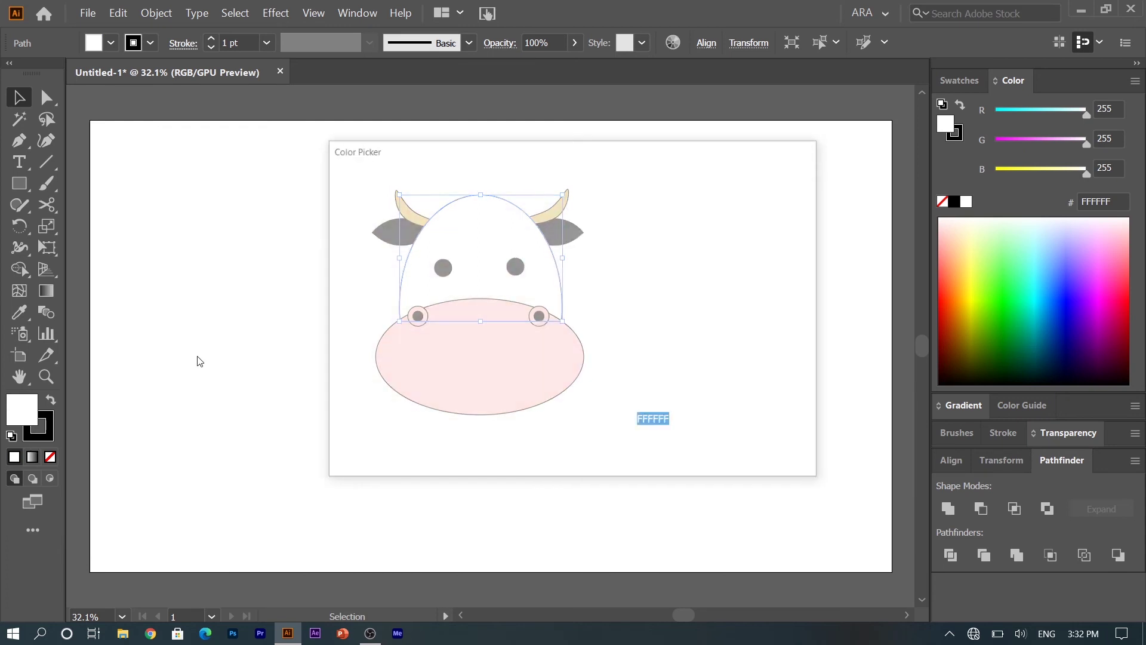
mouse_move(401, 213)
left_mouse_down()
mouse_move(389, 197)
mouse_move(398, 198)
left_mouse_up()
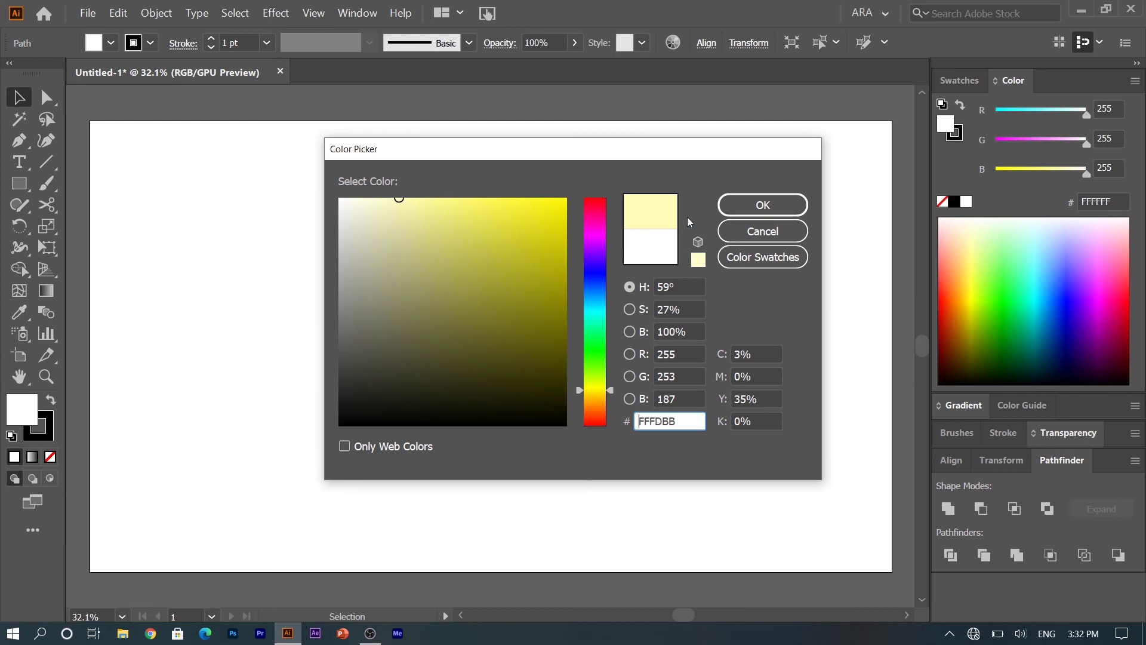
left_click(728, 214)
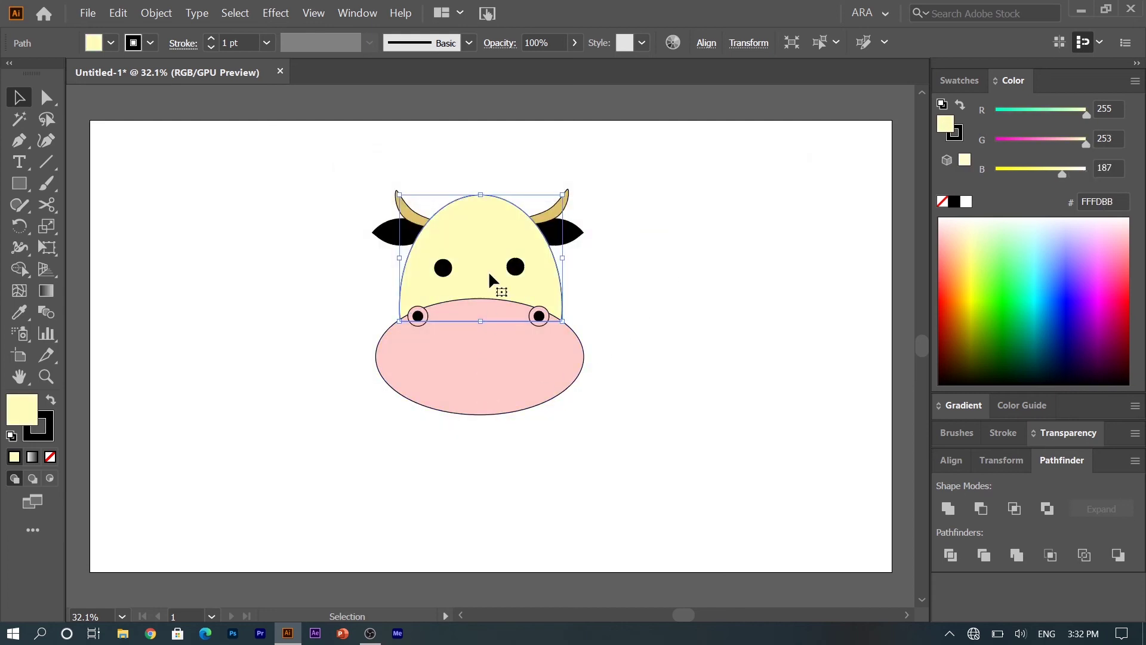
- Fill the muzzle ellipse with the darker pink EF9A9A and leave isolation mode
double_click(482, 387)
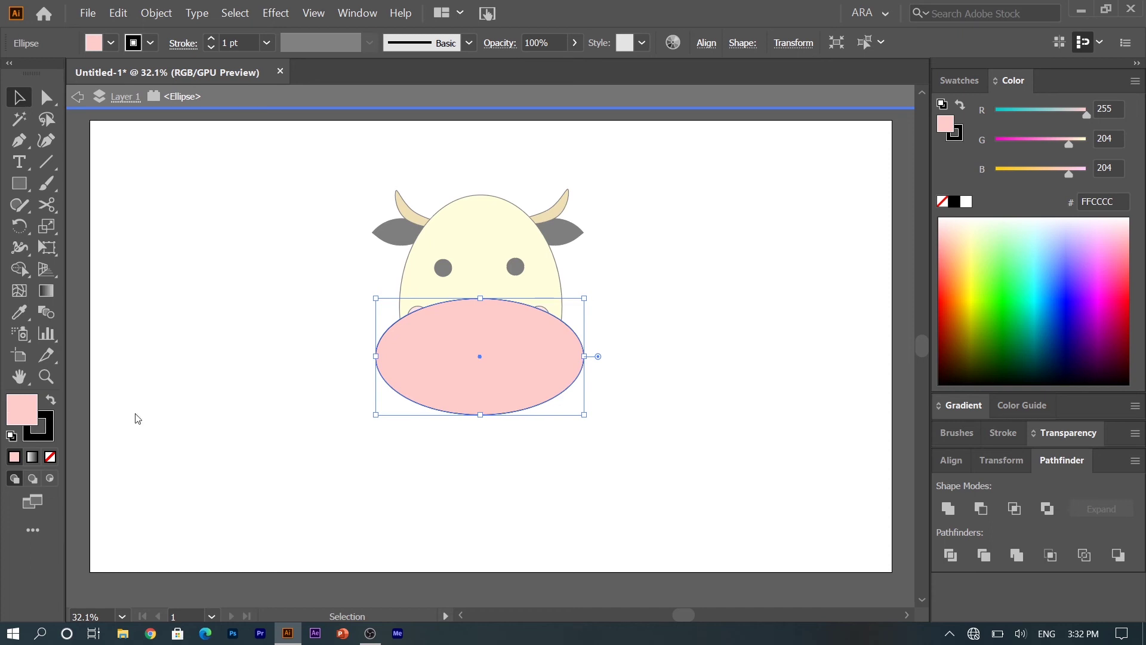
left_click_drag(394, 218, 420, 212)
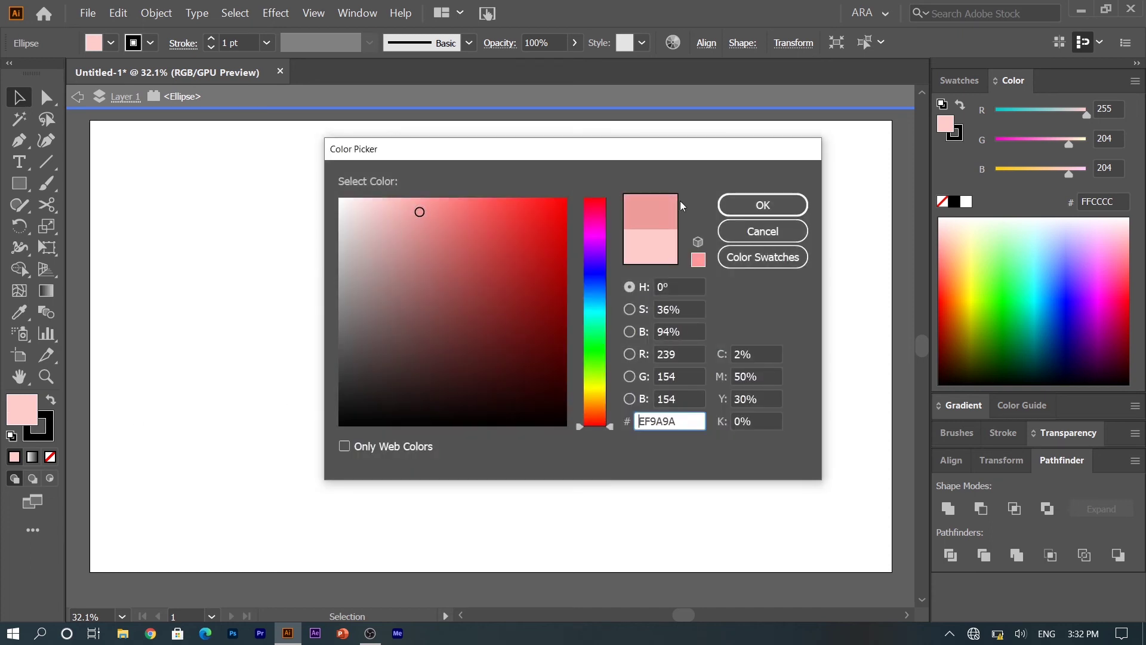
left_click(763, 205)
left_click(645, 354)
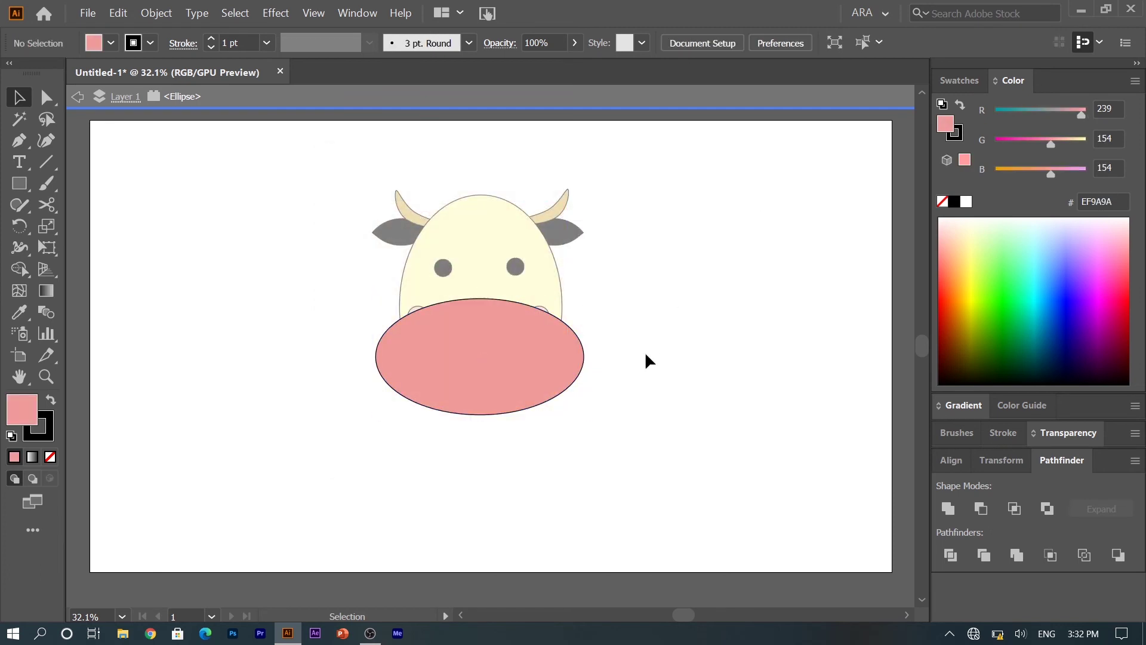
double_click(646, 355)
- Set the dome-shaped head's fill to the lighter cream FFFCCA
left_click(536, 298)
left_click(589, 387)
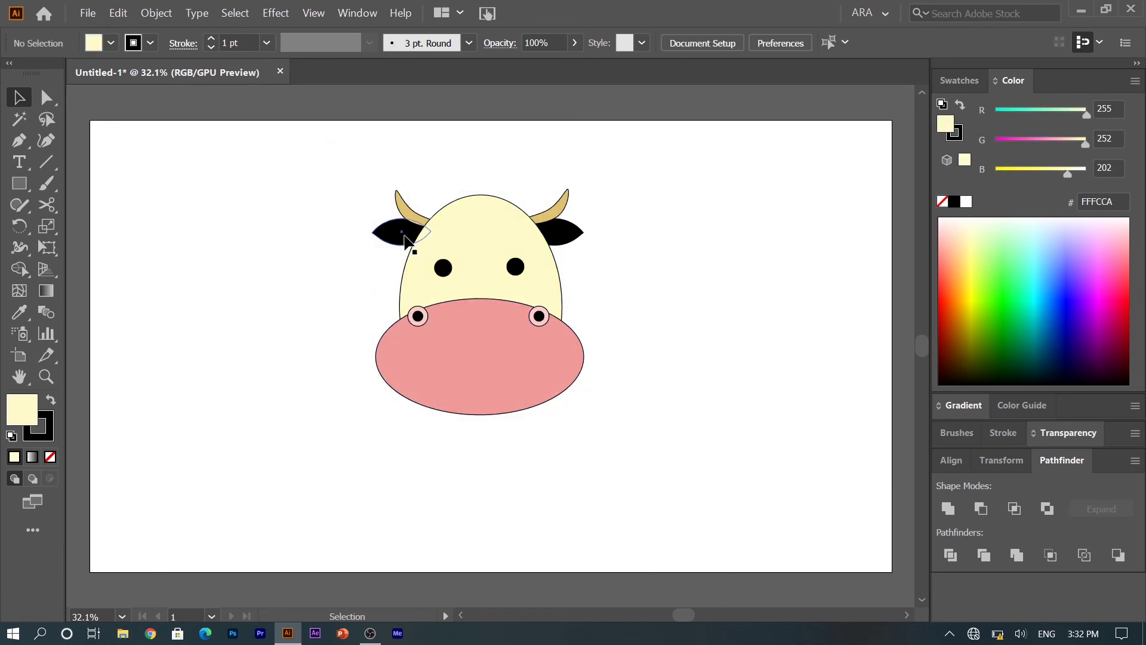
- Move the right eye inward, closer to the middle of the head
left_click(444, 268)
left_click(517, 268)
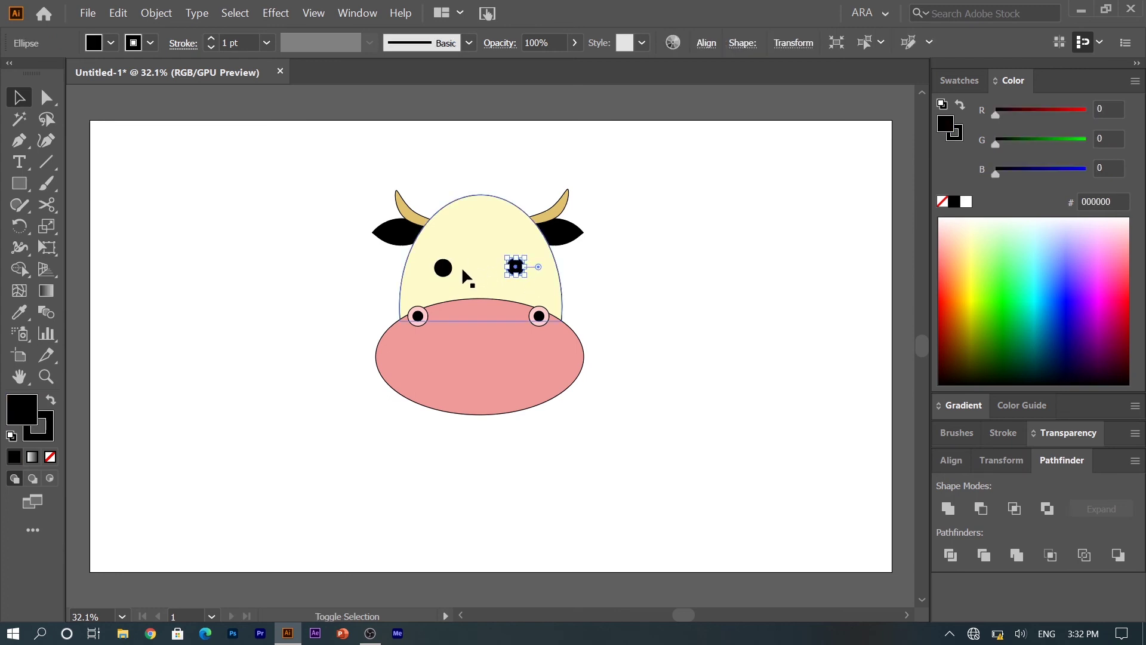
key("shift+Left")
key("shift+Left")
key("shift+Left")
key("shift+Left")
key("shift+Left")
key("shift+Left")
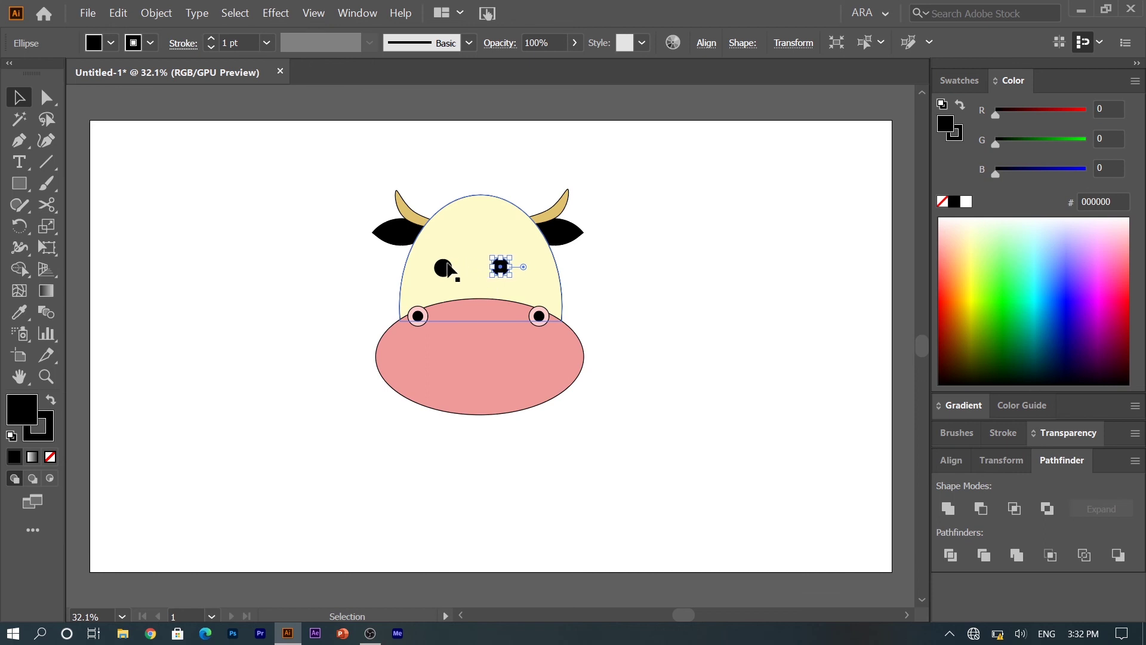
- Move the left eye inward so both eyes sit close together near the head's centre
left_click_drag(504, 271, 445, 272)
key("Right")
key("Right")
key("Right")
key("Right")
key("Right")
key("Right")
key("Right")
key("Right")
key("Right")
key("Right")
key("Right")
key("Right")
key("Right")
key("Right")
key("Right")
key("Right")
key("Right")
key("Right")
key("Right")
key("Right")
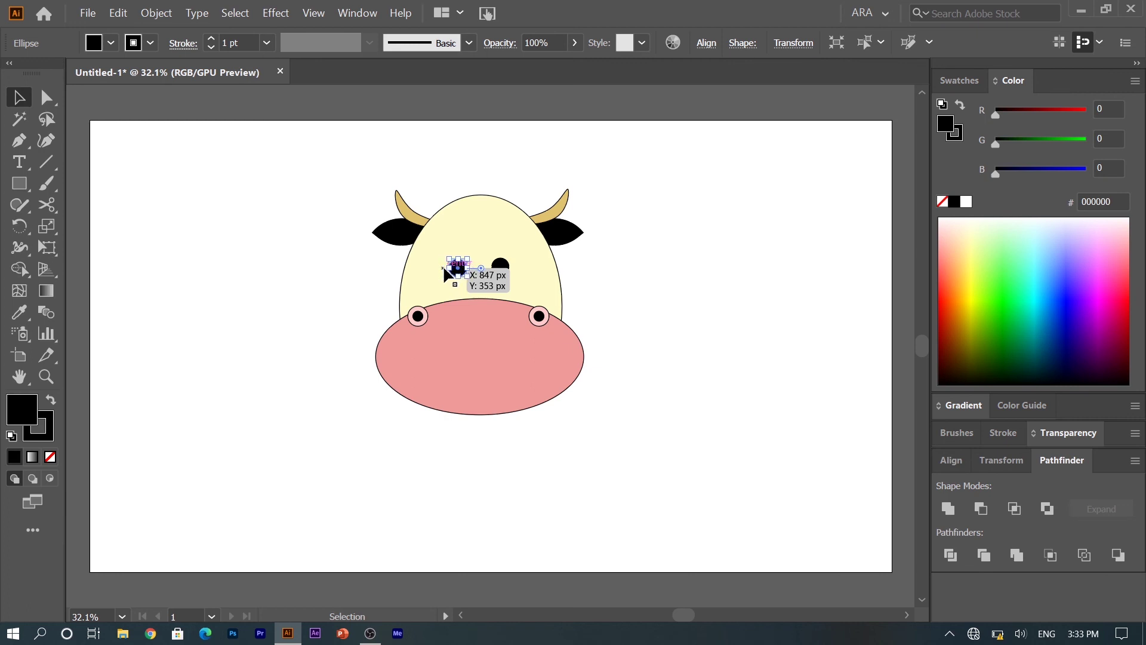
left_click_drag(444, 271, 443, 265)
left_click(582, 446)
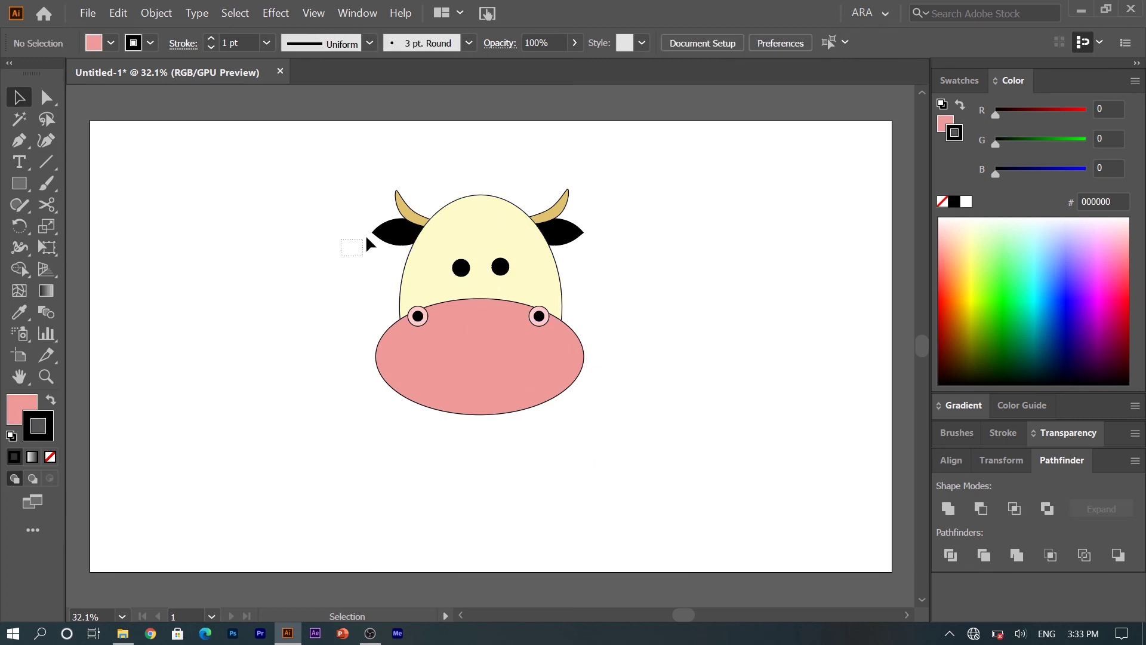
- Remove the outline from the left horn, the left ear and the dome-shaped head
left_click_drag(414, 216, 426, 209)
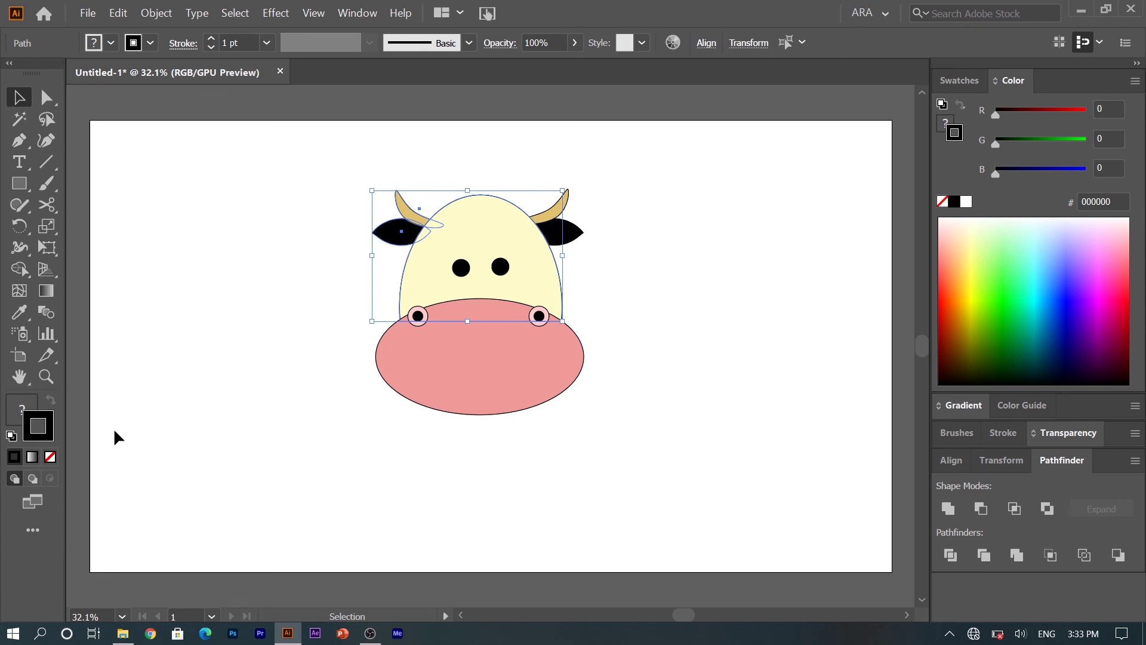
left_click(50, 457)
- Remove the outline from the muzzle and the left nostril
mouse_move(336, 319)
left_mouse_down()
mouse_move(370, 341)
mouse_move(567, 356)
left_mouse_up()
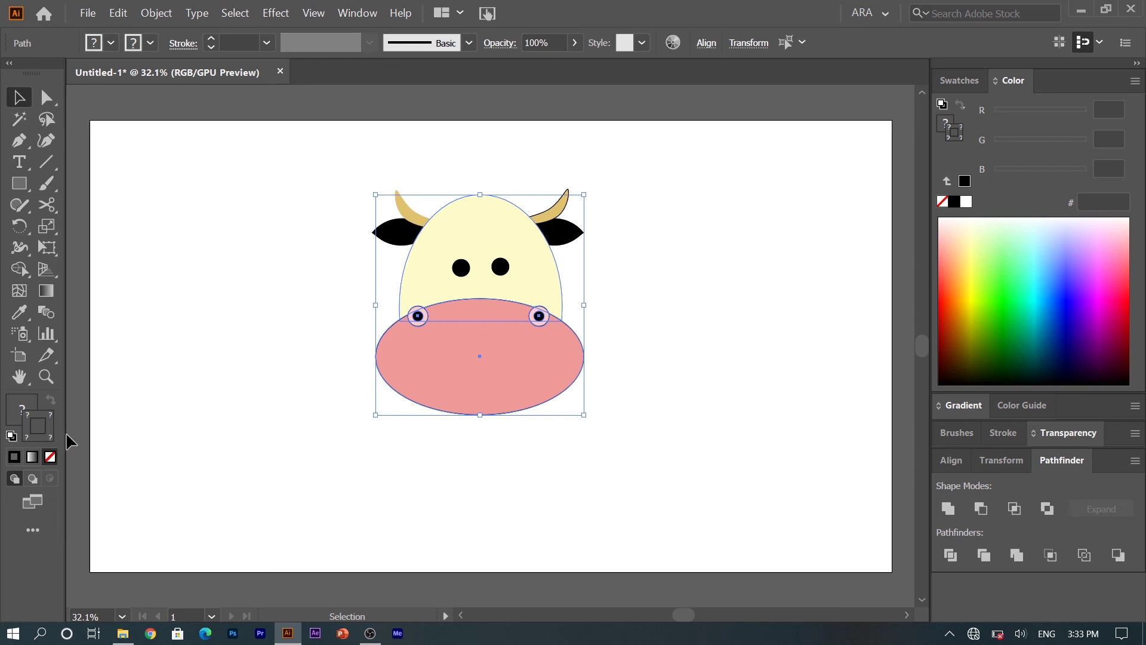
left_click(154, 448)
left_click_drag(369, 431, 450, 320)
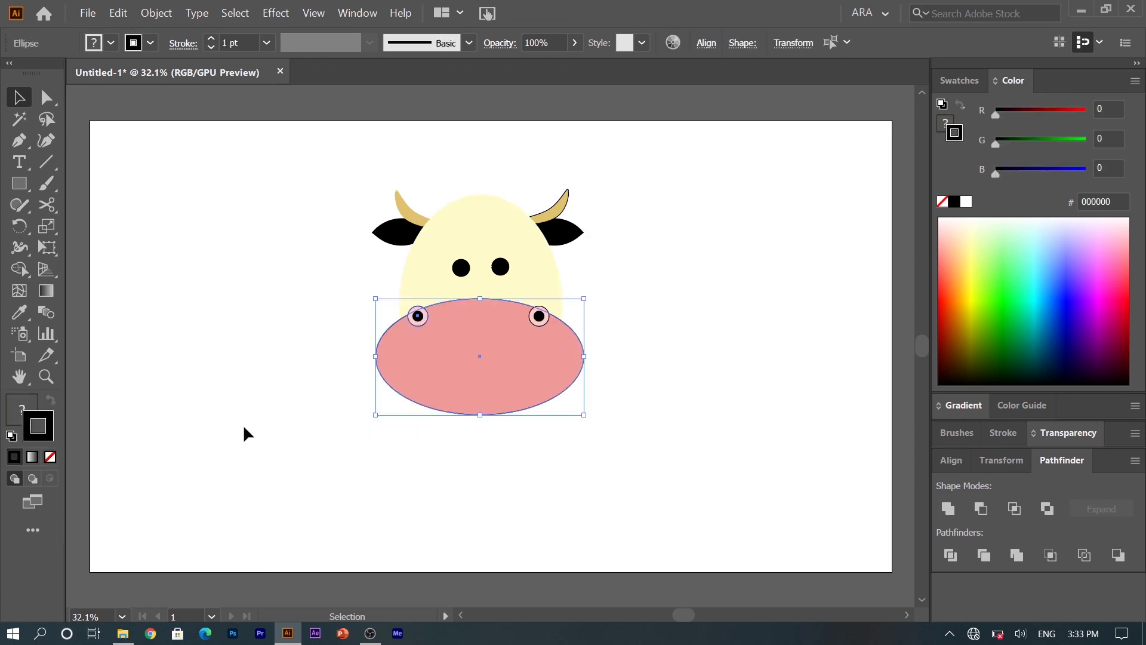
left_click(51, 457)
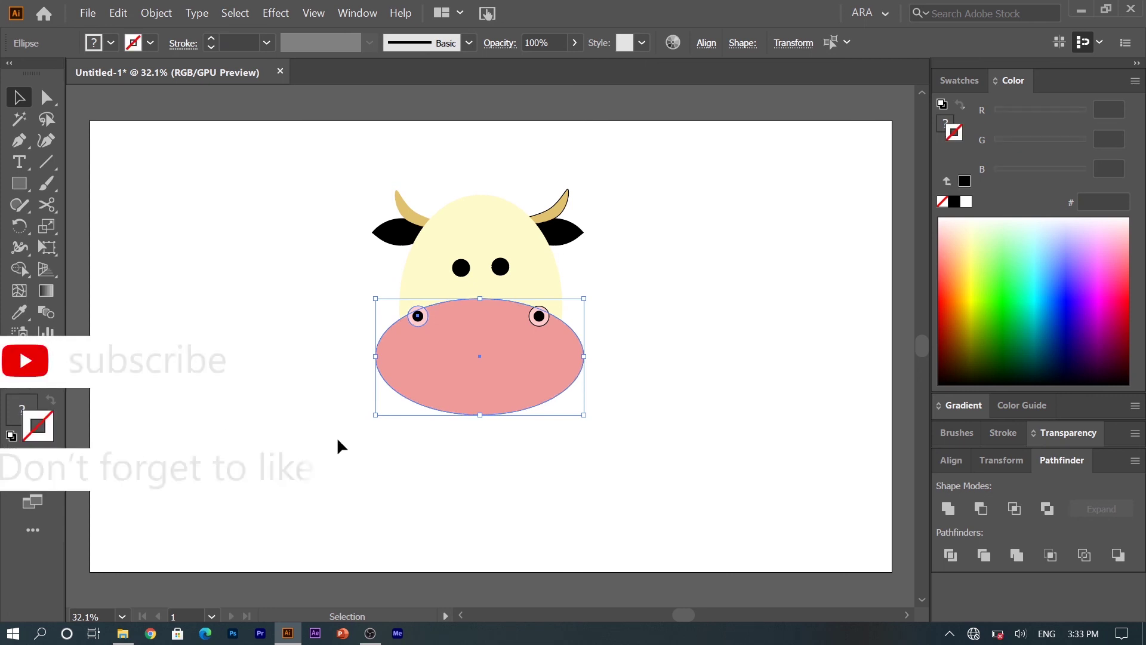
left_click(626, 325)
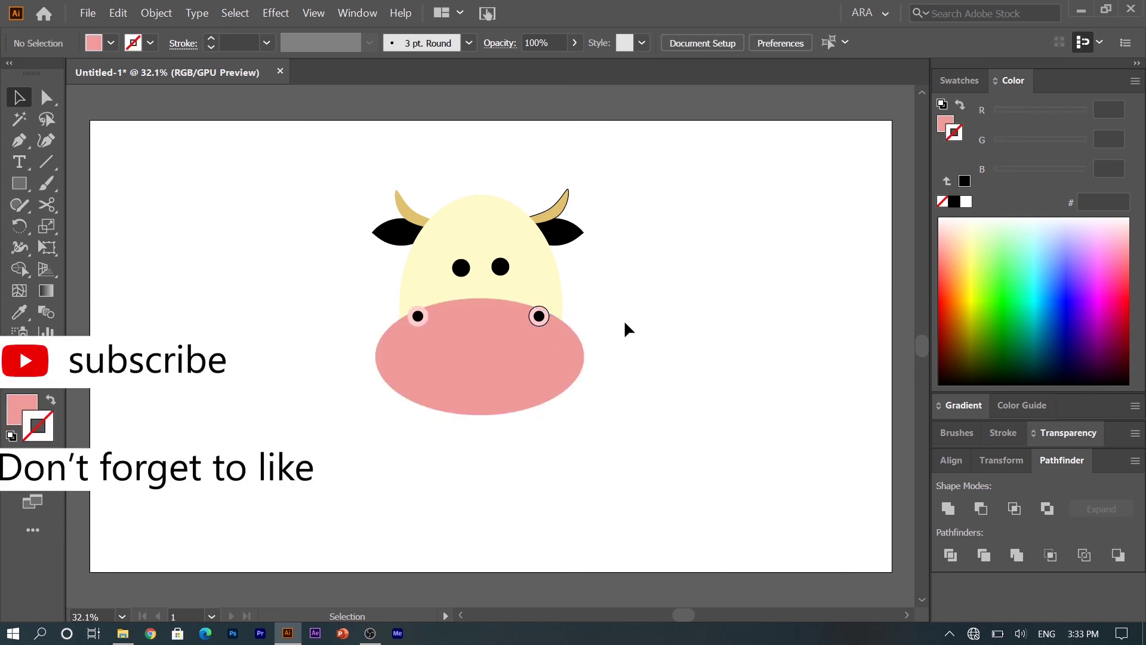
- Remove the outline from the right nostril's light pink ring
left_click(540, 322)
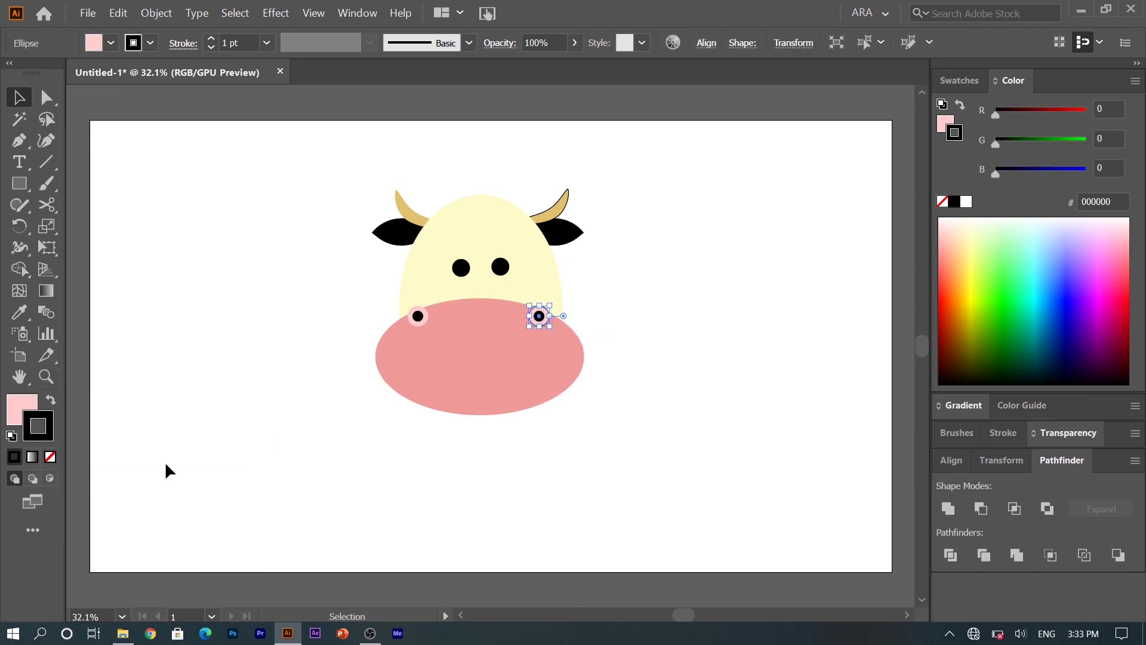
left_click(50, 456)
left_click(302, 459)
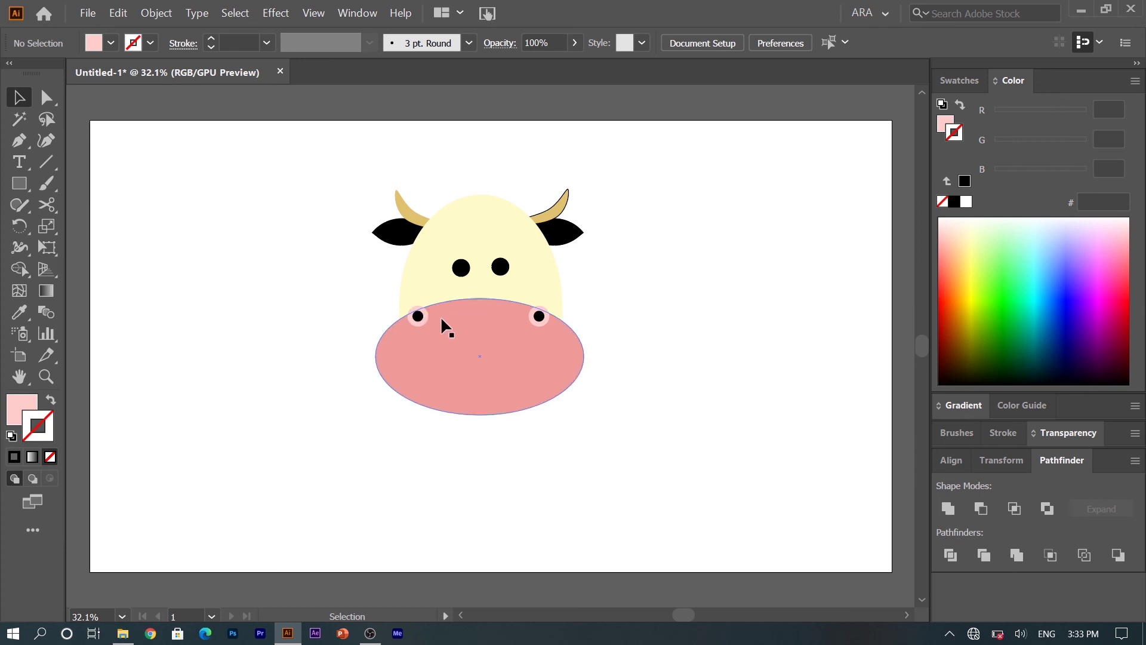
- Recolour the rings around both nostrils with the muzzle's pink, sampled using the Eyedropper
left_click(425, 321)
left_click(537, 320, "shift")
key("i")
left_click(445, 340)
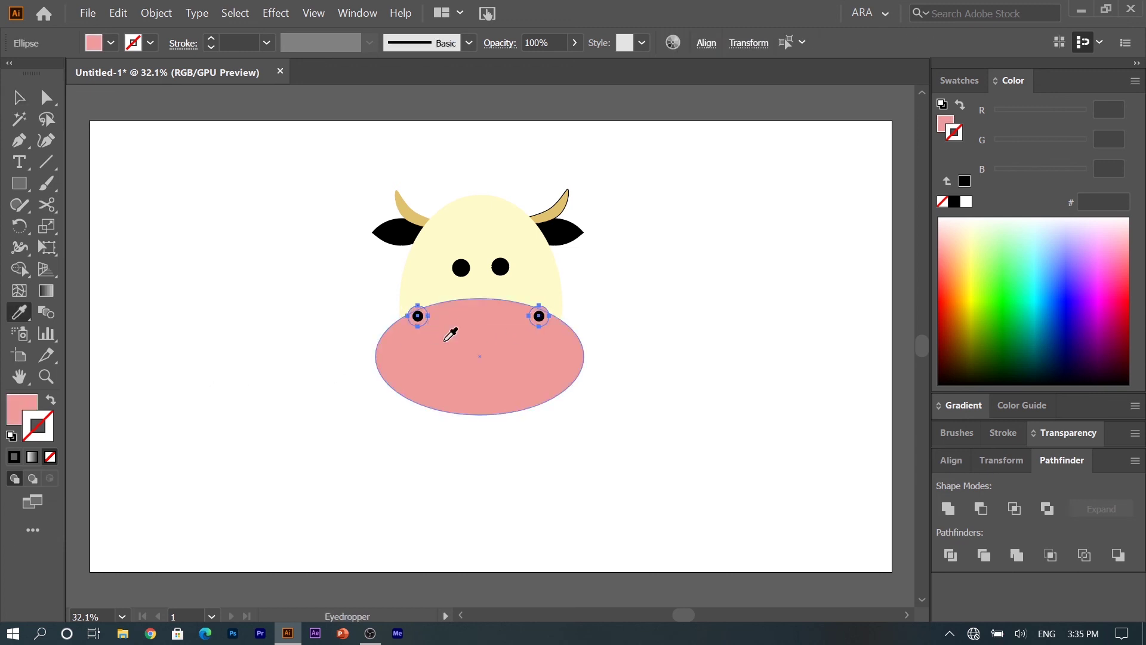
key("v")
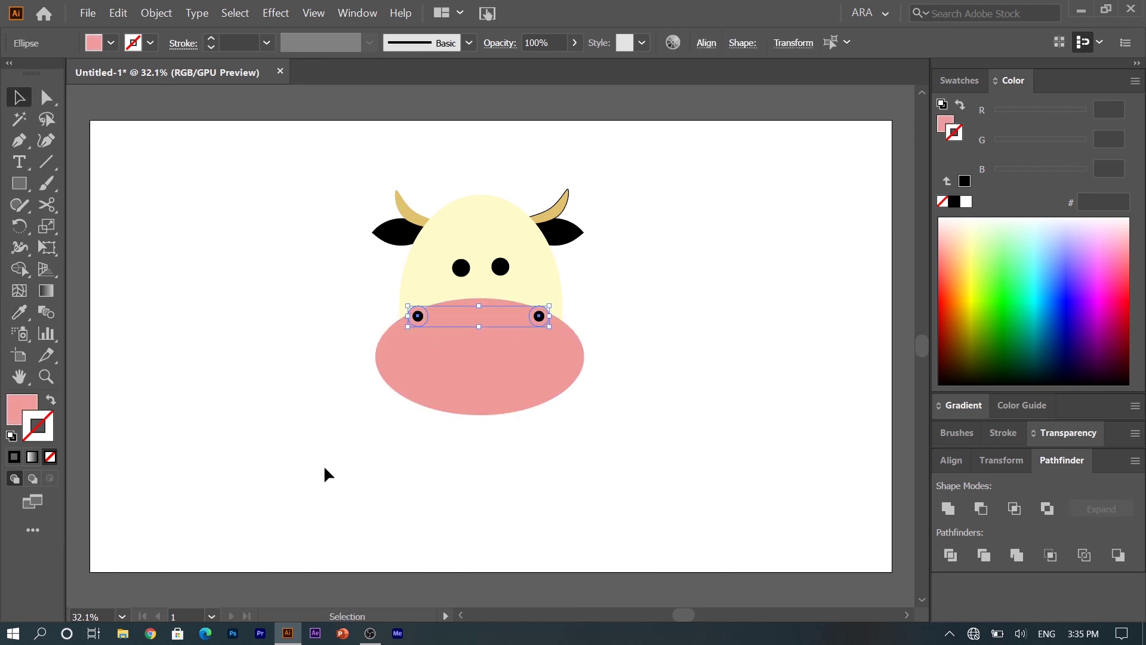
left_click(326, 475)
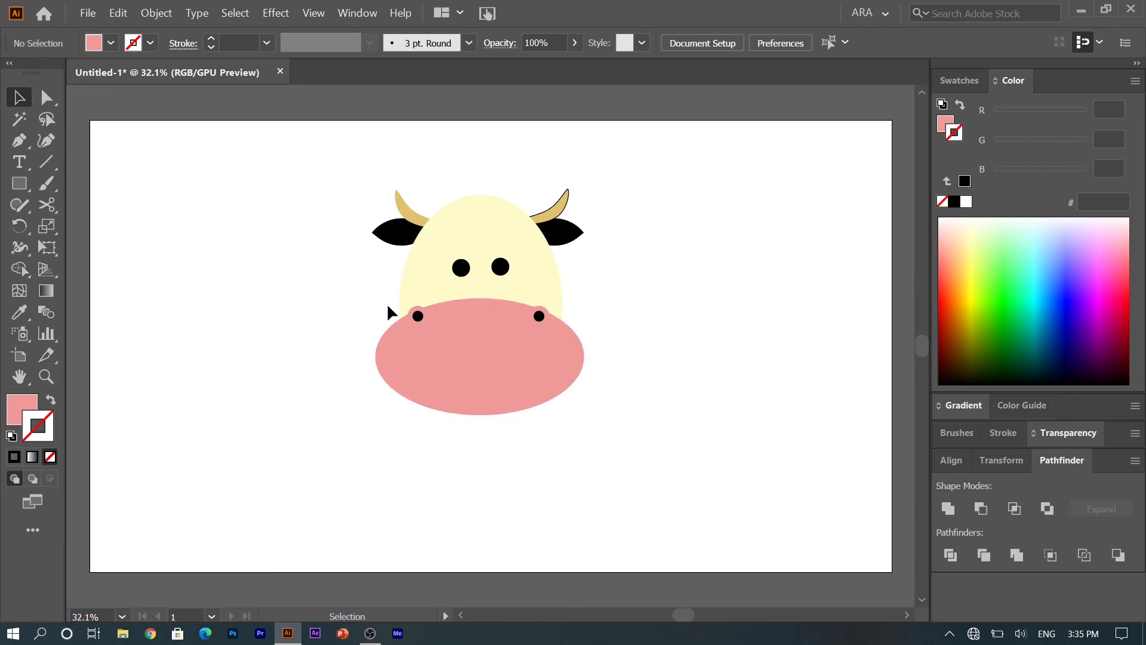
left_click(418, 315)
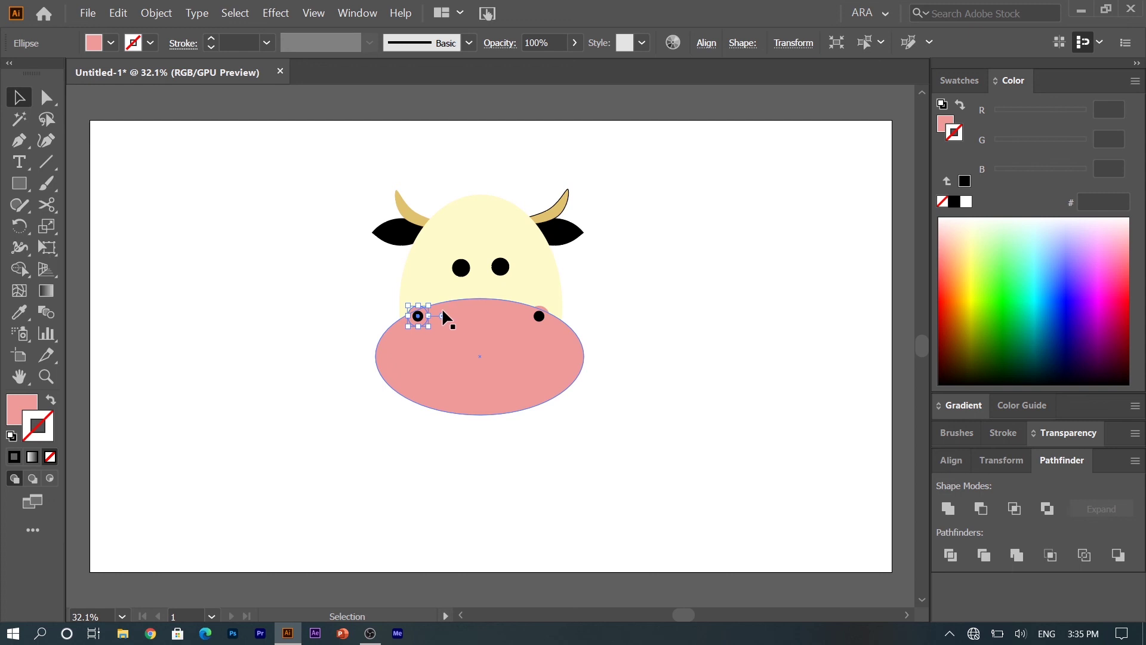
left_click(275, 403)
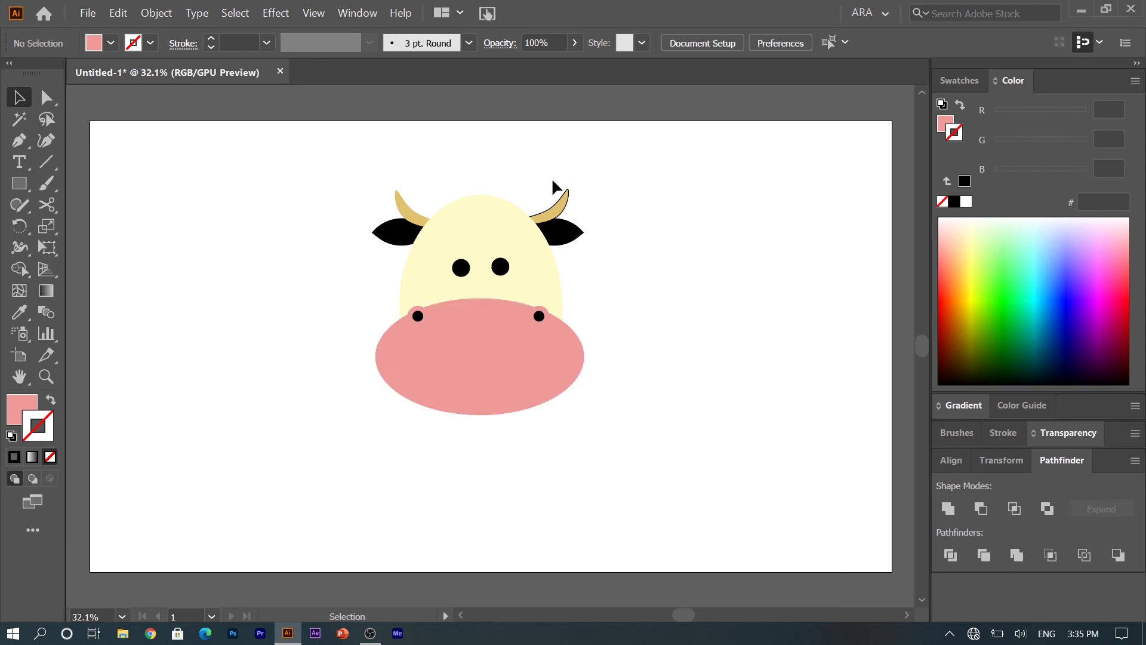
- Remove the outline from the cow's right horn and leave nothing selected
left_click(559, 207)
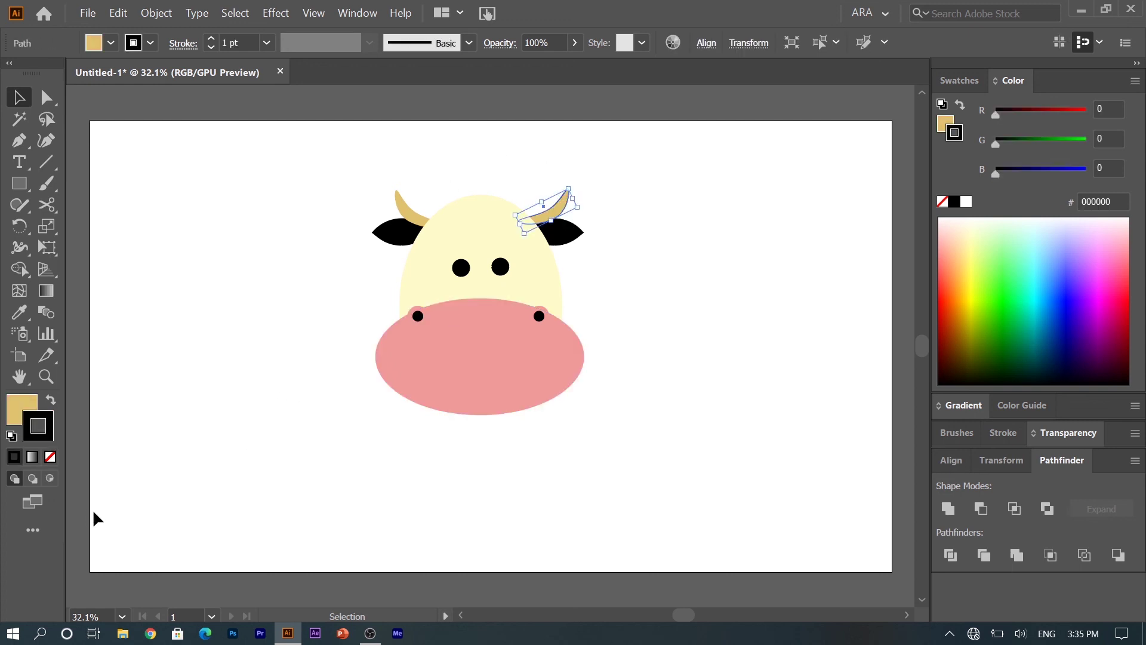
left_click(50, 457)
left_click(249, 299)
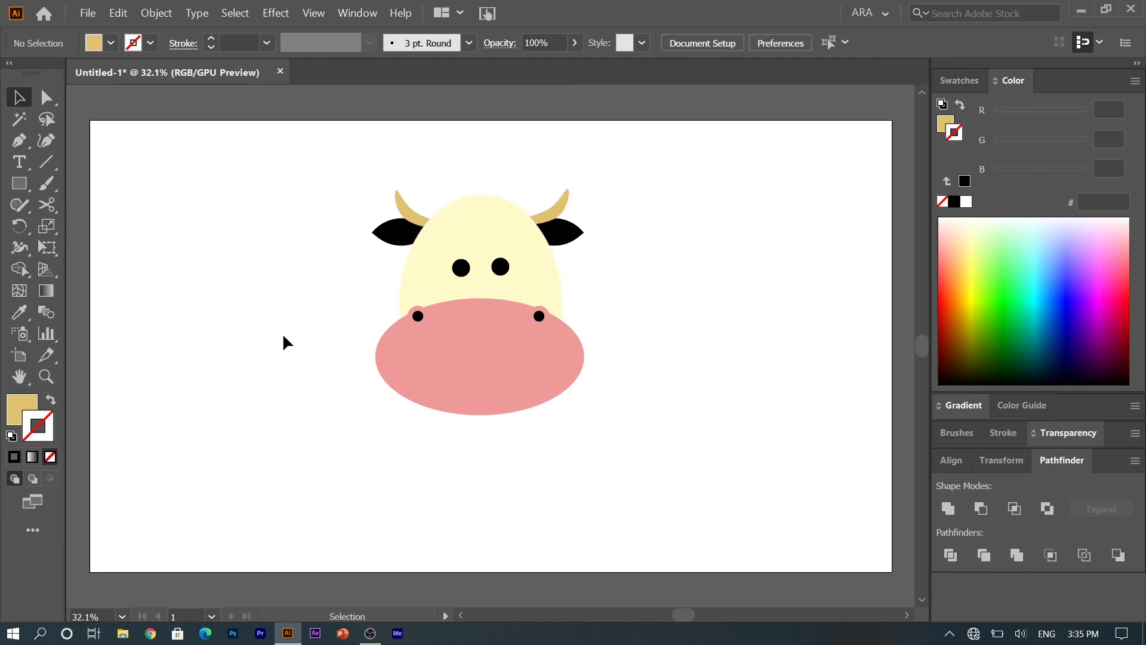